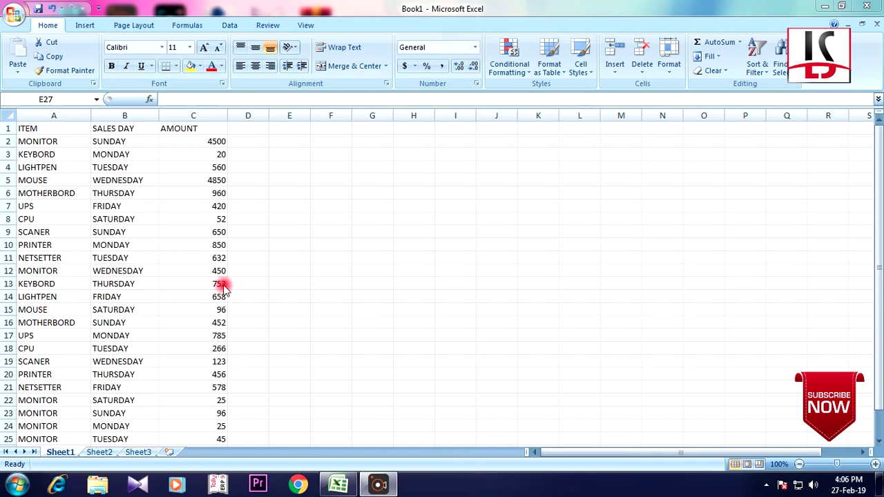
Select the sales table and point out MONITOR's SUNDAY sale of 4500.
click(131, 233)
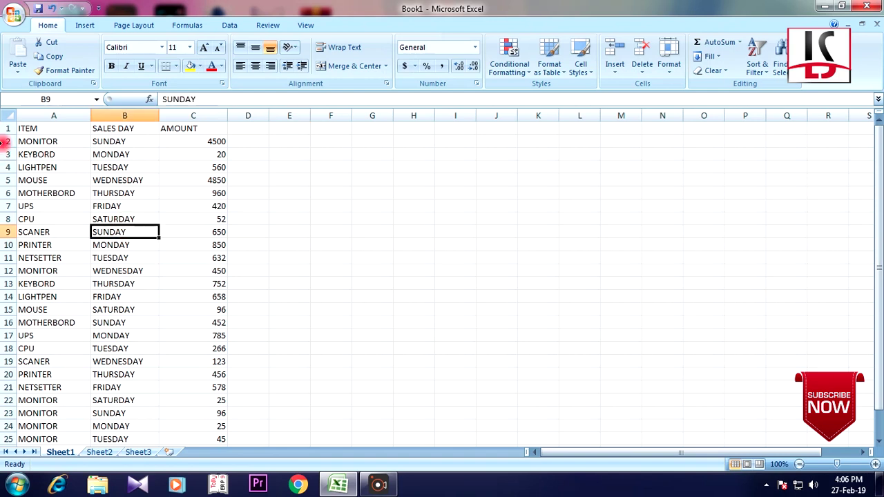
drag(25, 129, 221, 387)
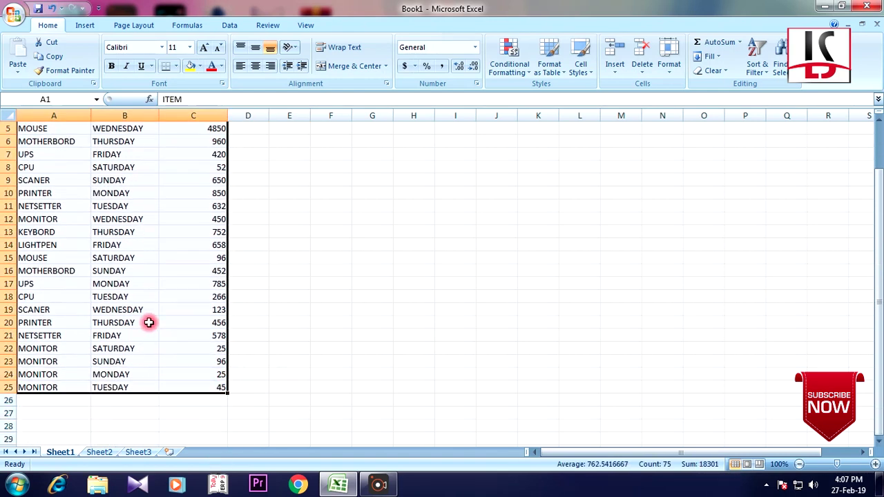
scroll(148, 321, up, 2)
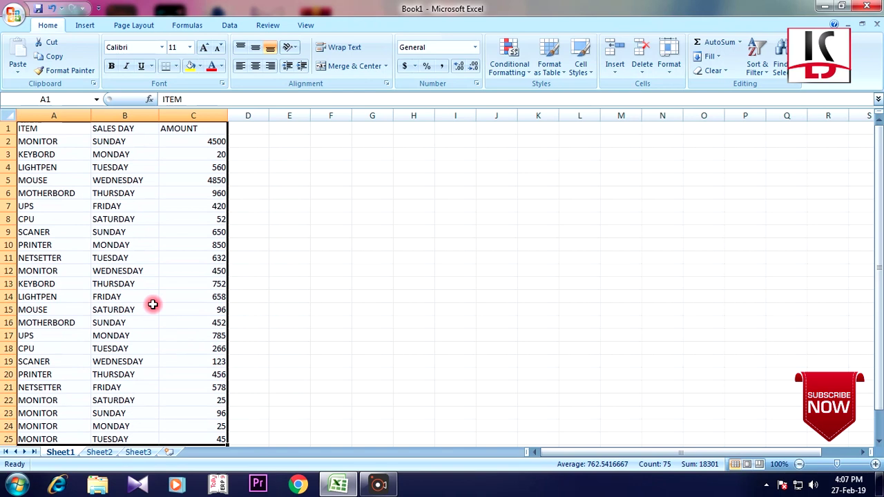
click(114, 142)
click(52, 141)
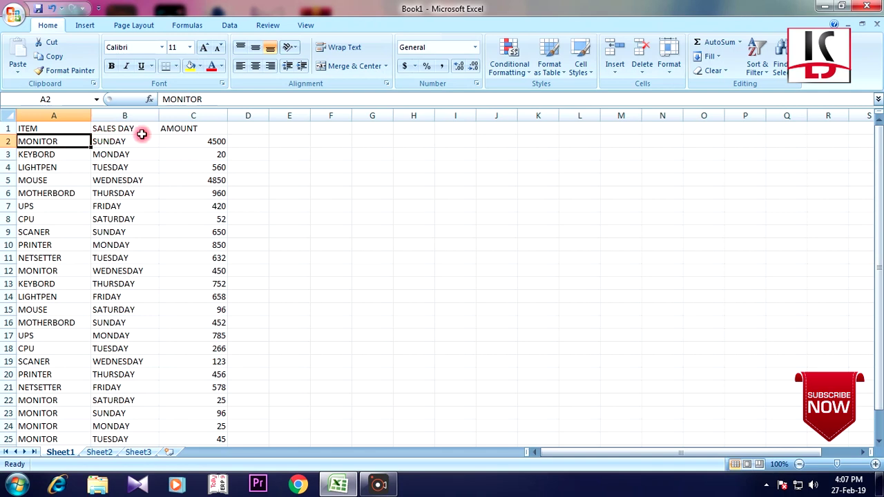
click(115, 145)
click(198, 145)
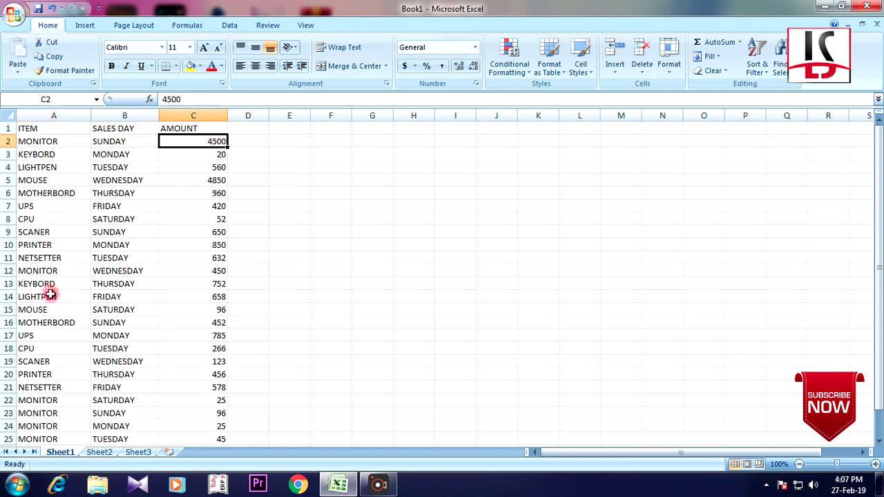
Point out KEYBORD (MONDAY, 20) and LIGHTPEN (TUESDAY, 560), then return to MONITOR.
click(54, 152)
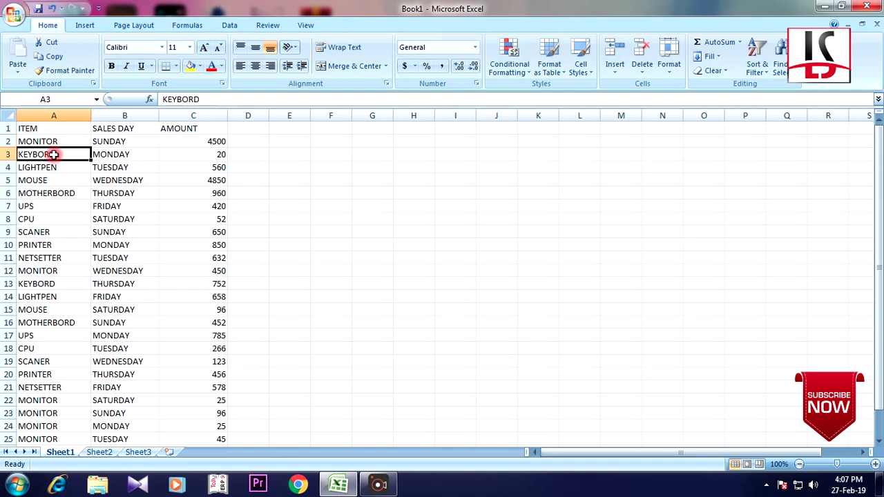
click(112, 155)
click(225, 155)
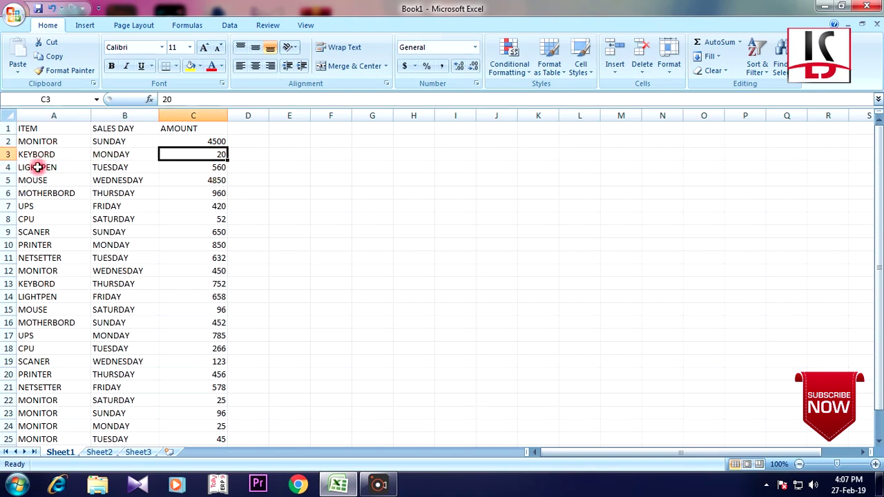
click(36, 167)
click(117, 167)
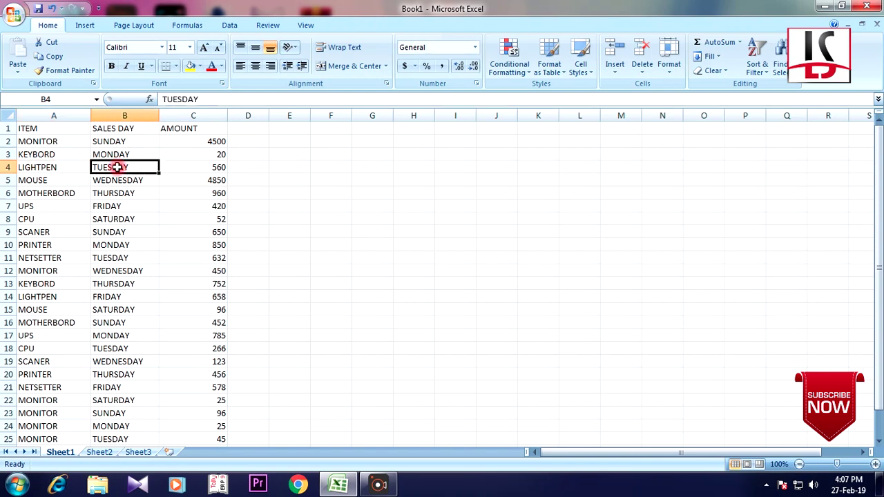
click(201, 167)
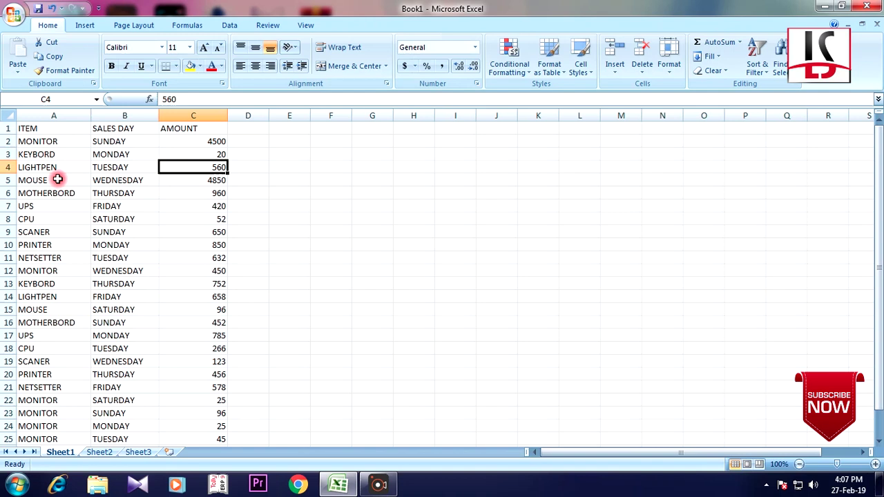
click(42, 154)
click(34, 142)
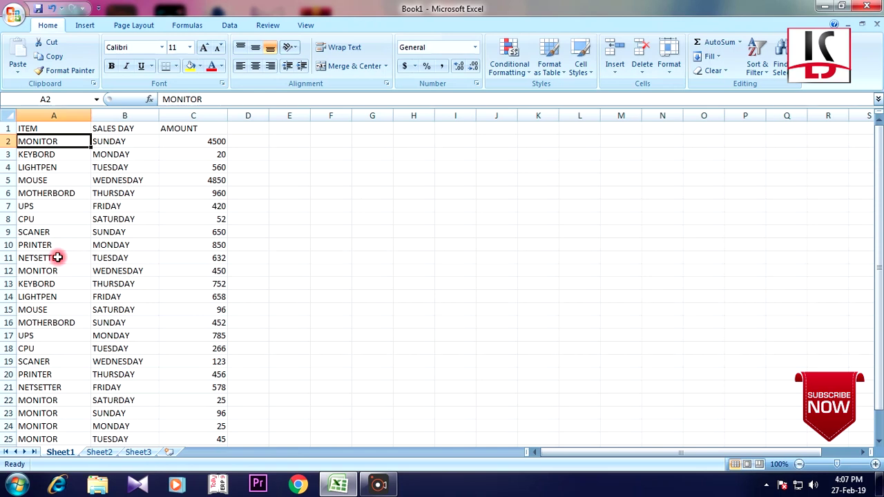
scroll(60, 278, down, 4)
scroll(63, 284, up, 4)
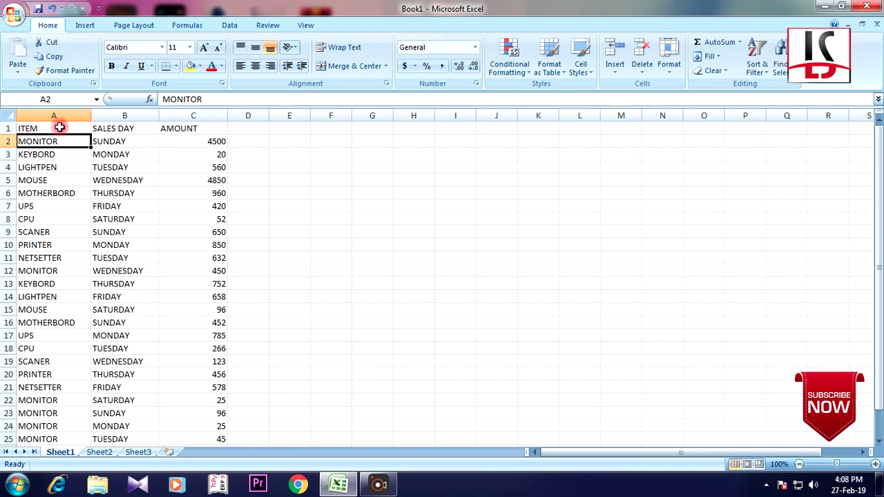
Choose PivotTable from the Insert tab's PivotTable dropdown.
click(86, 25)
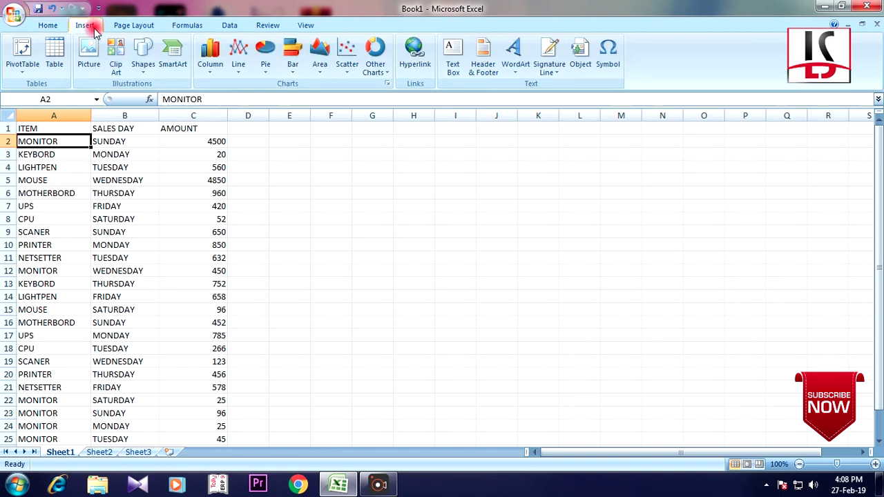
click(23, 67)
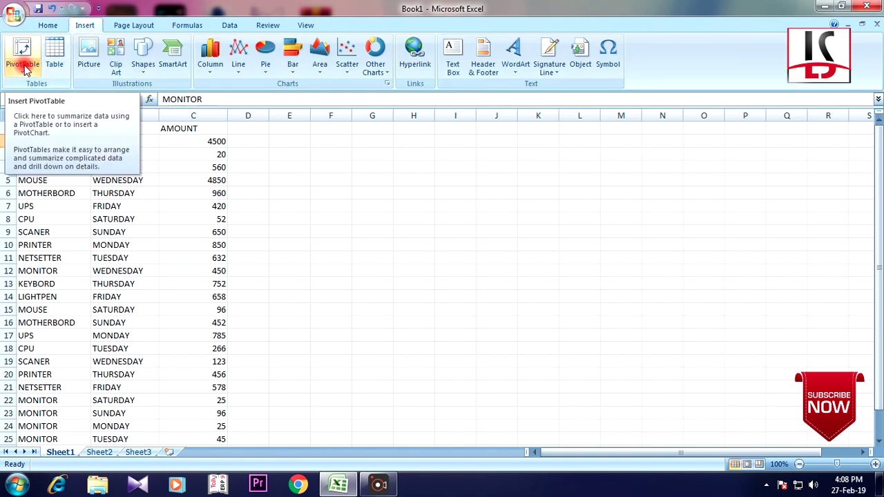
click(25, 69)
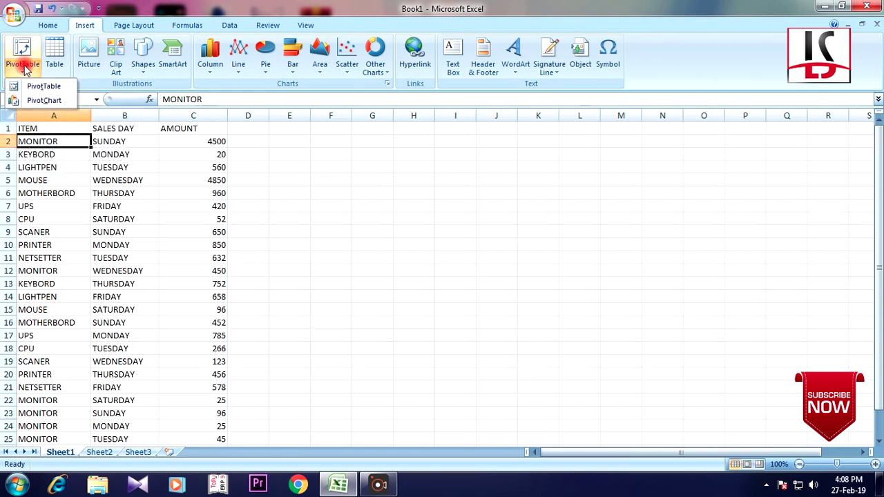
click(54, 89)
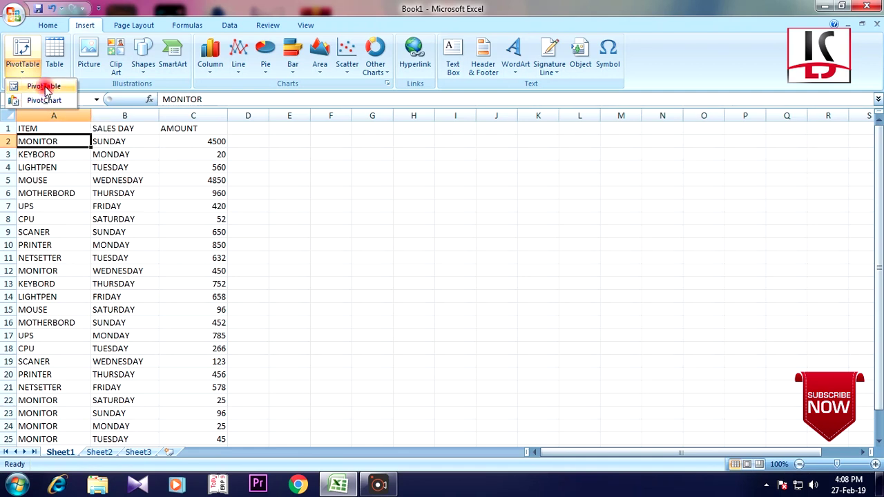
click(44, 87)
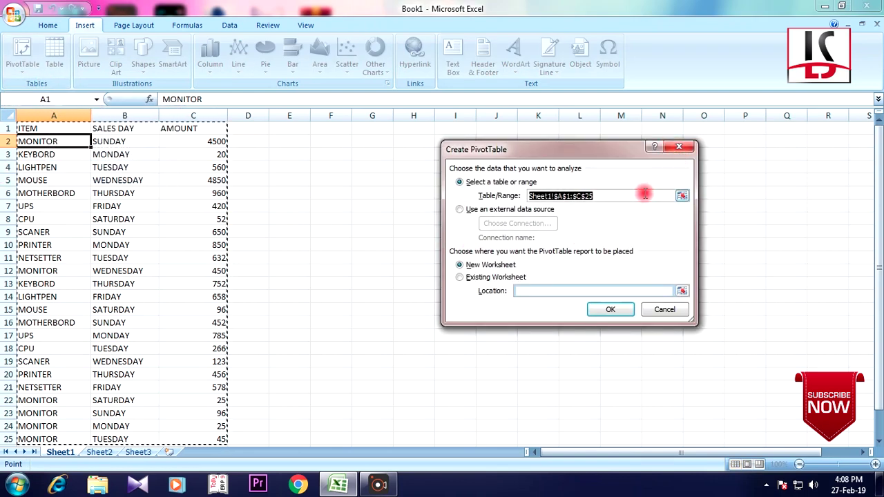
Reselect the sales data A1:C25 as the source and create the PivotTable on a new worksheet.
key(BackSpace)
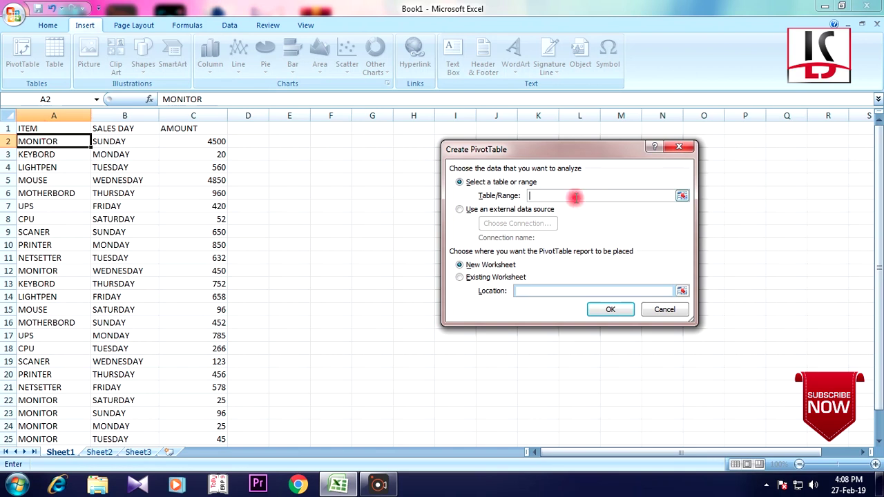
mouse_move(35, 130)
mouse_down()
mouse_move(184, 149)
mouse_move(210, 298)
mouse_up()
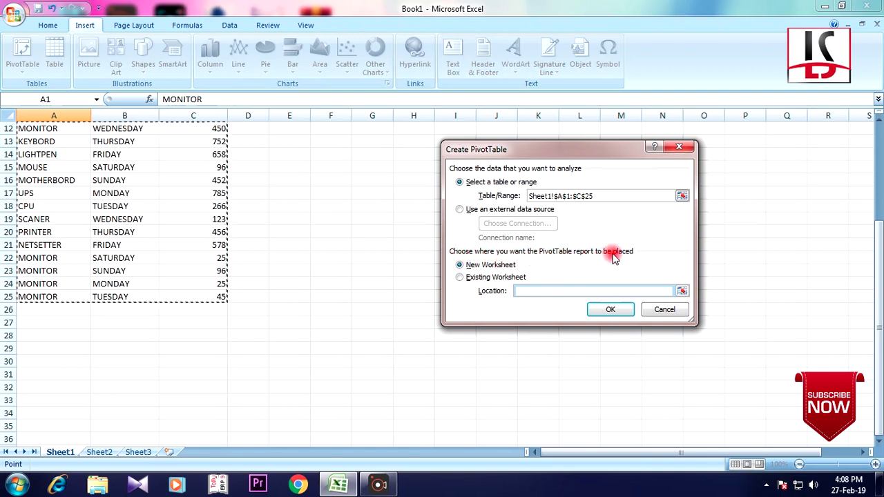
scroll(152, 217, up, 4)
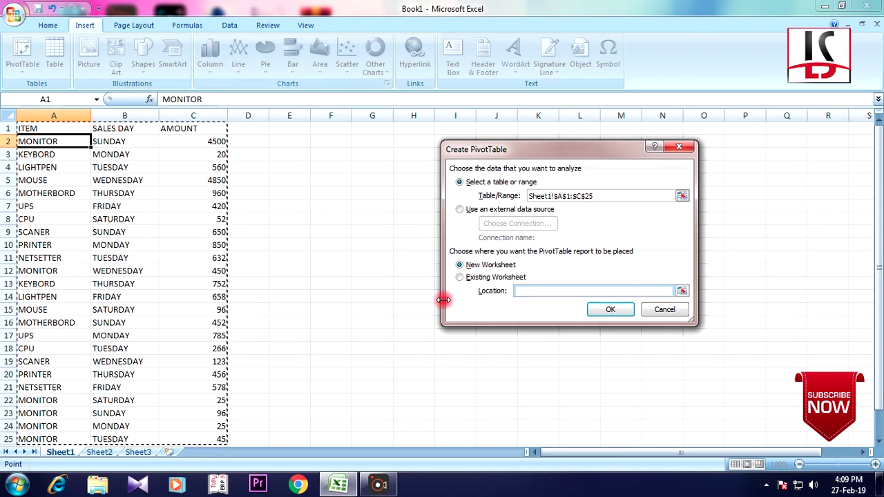
click(461, 265)
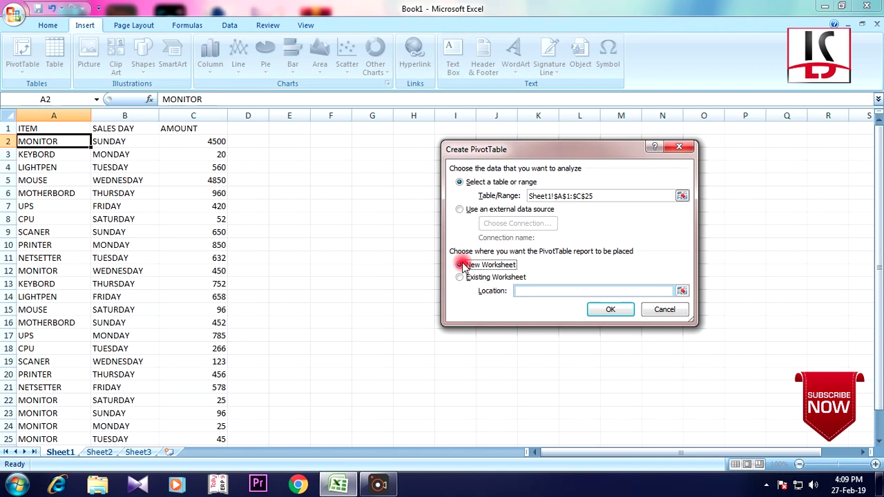
click(612, 309)
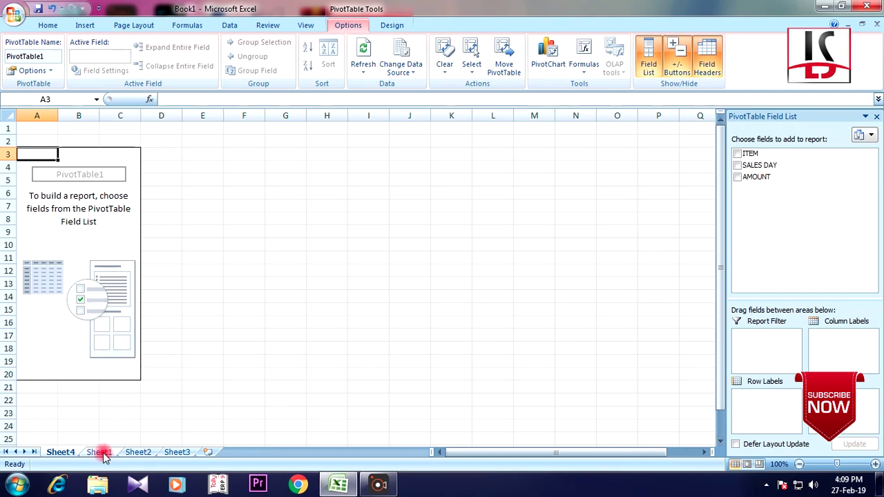
Put ITEM in Row Labels, SALES DAY in Column Labels and AMOUNT in Values on Sheet4's pivot.
click(100, 453)
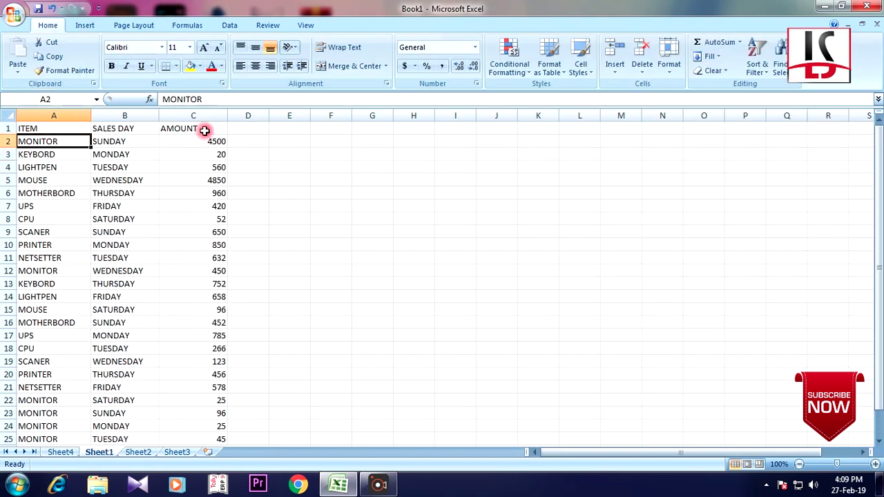
click(177, 453)
click(61, 452)
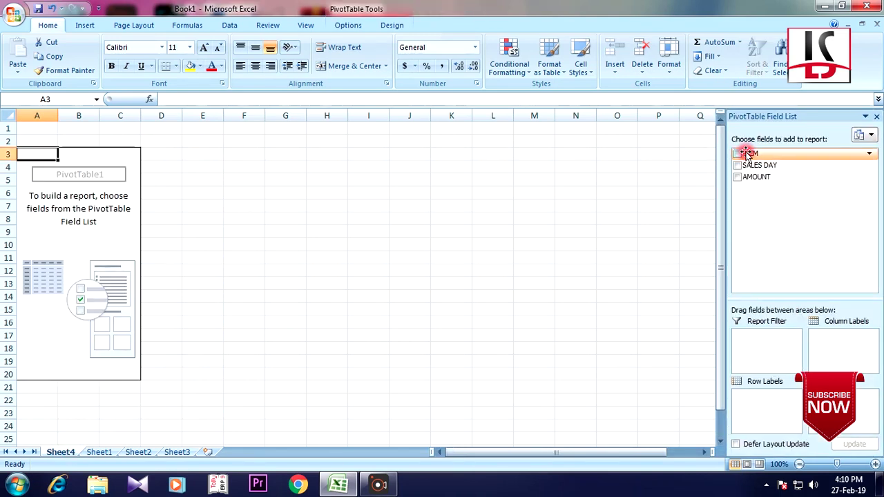
drag(746, 153, 766, 407)
drag(750, 171, 849, 338)
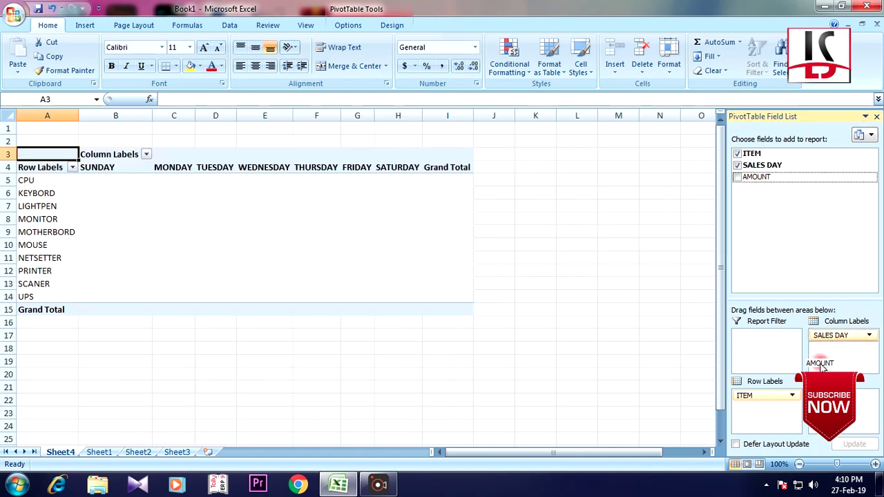
drag(757, 177, 839, 407)
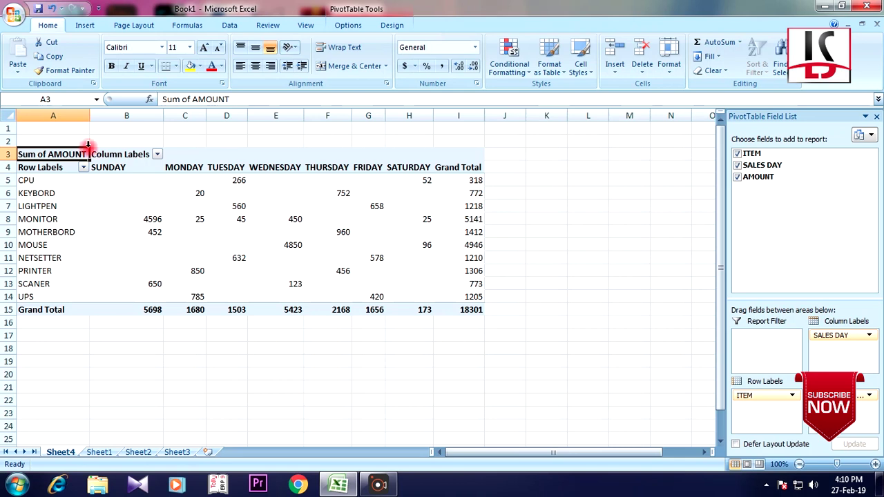
click(4, 180)
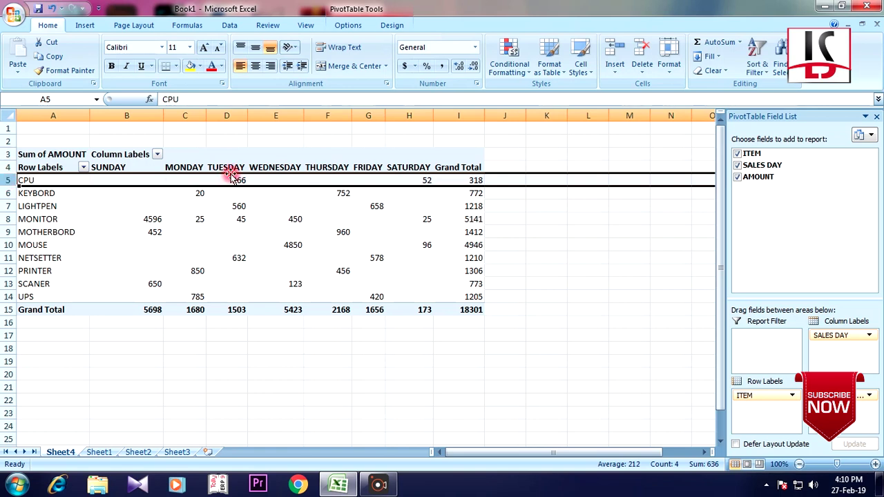
mouse_move(237, 181)
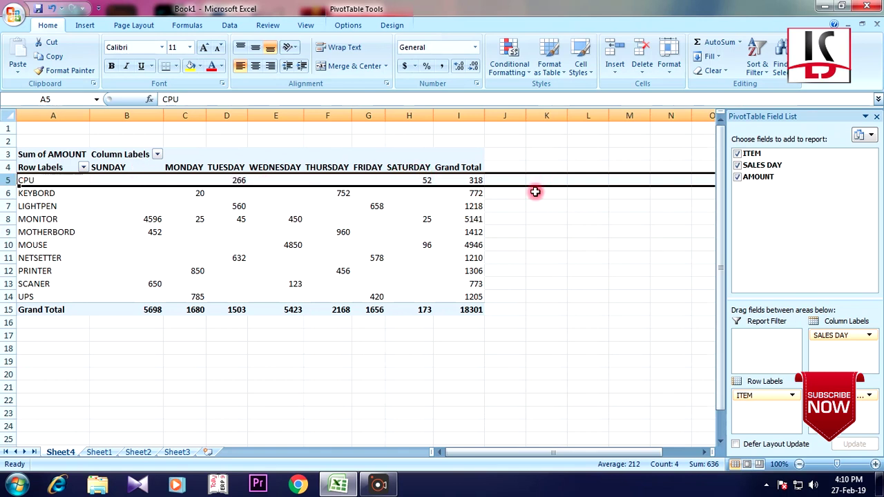
mouse_move(430, 180)
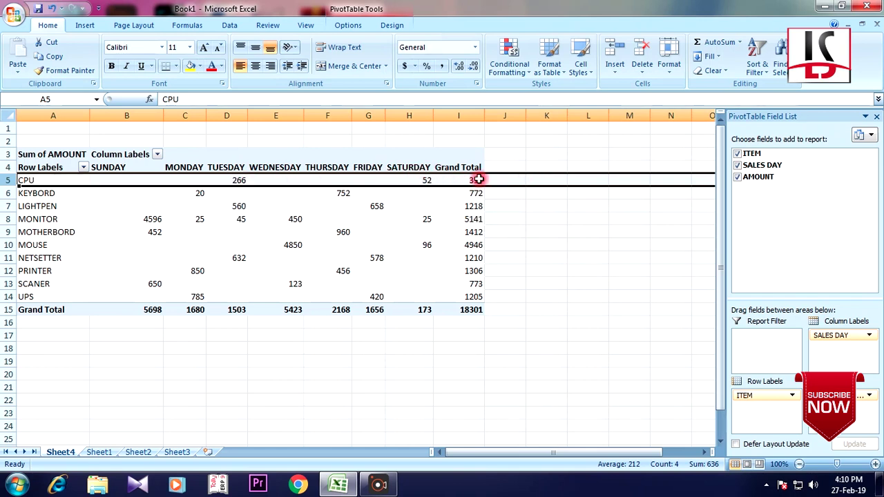
mouse_move(480, 190)
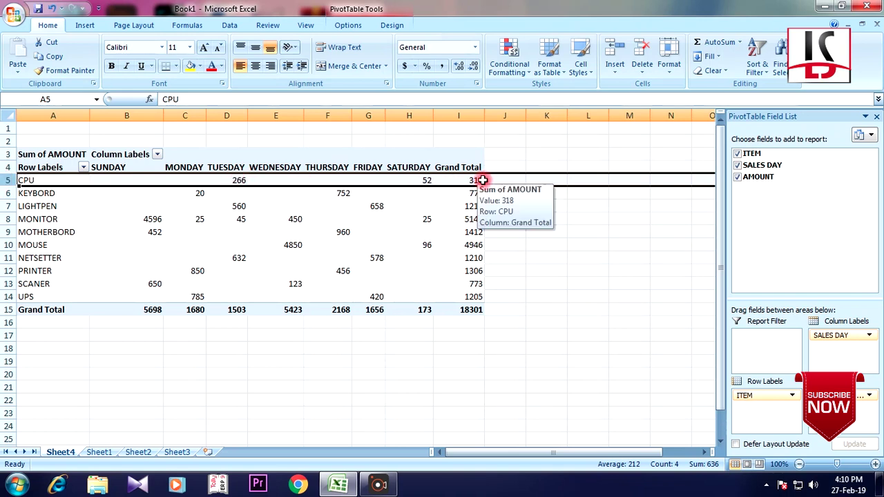
click(7, 194)
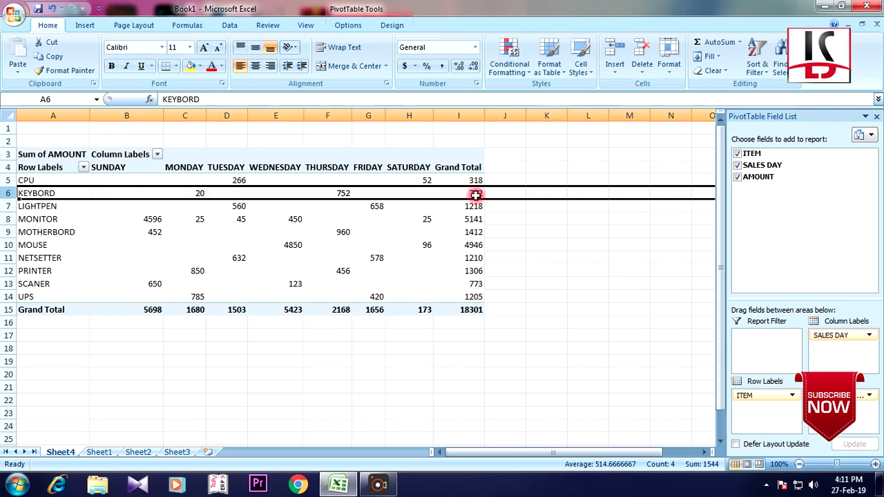
click(9, 207)
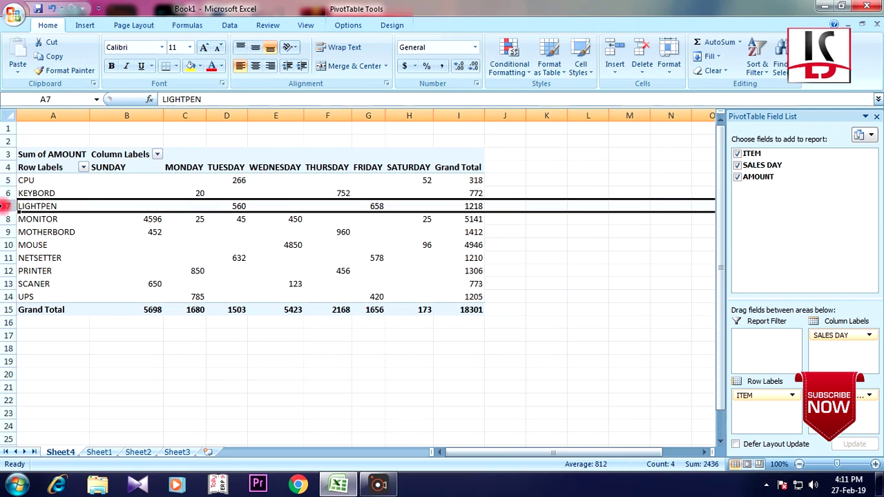
click(8, 219)
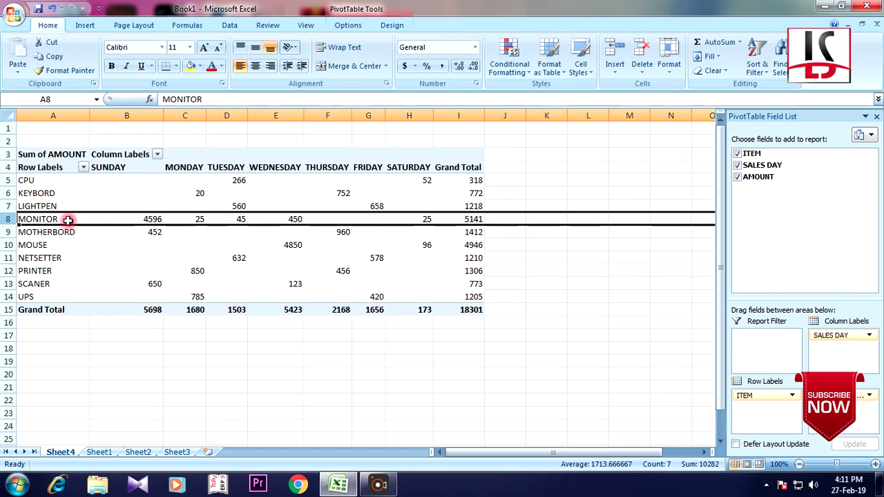
drag(7, 236, 3, 233)
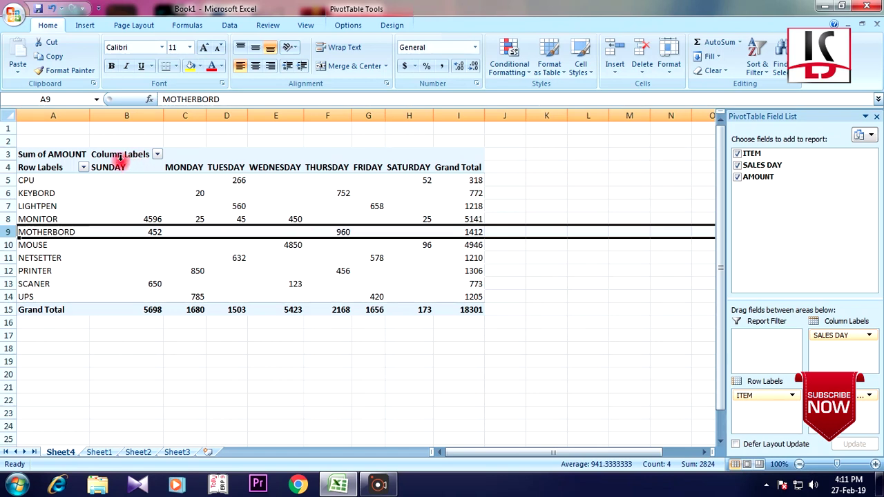
click(121, 161)
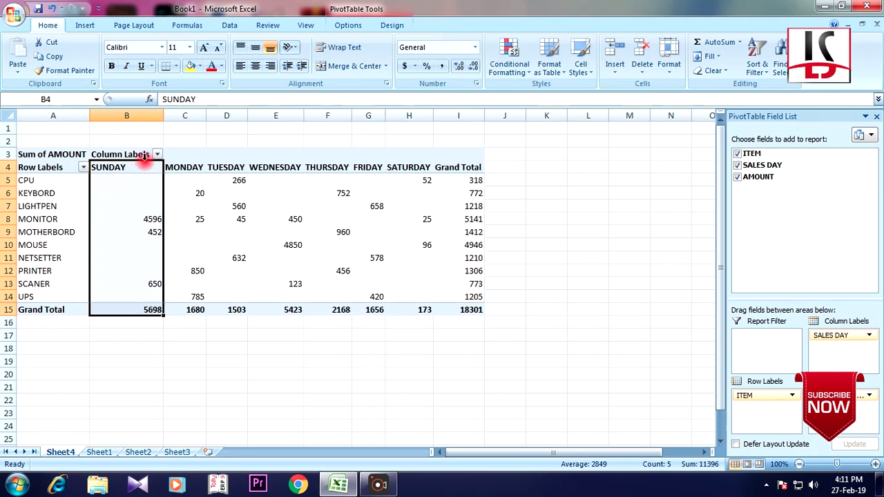
click(6, 180)
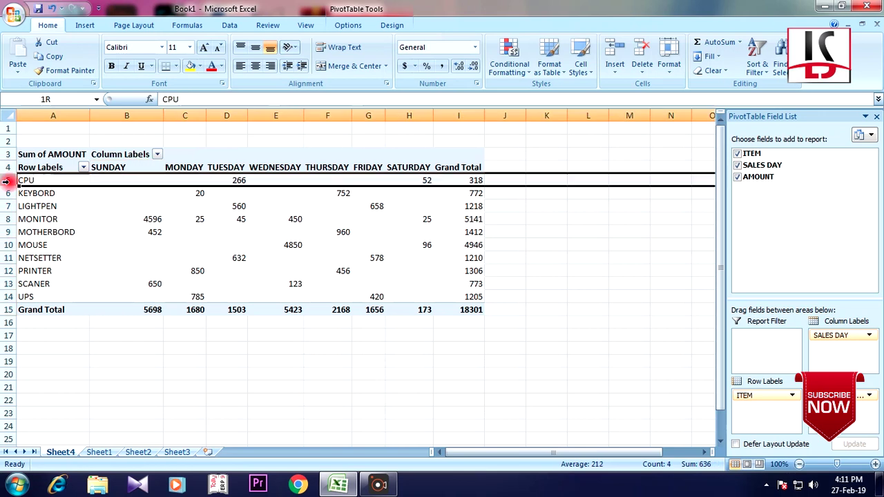
click(128, 166)
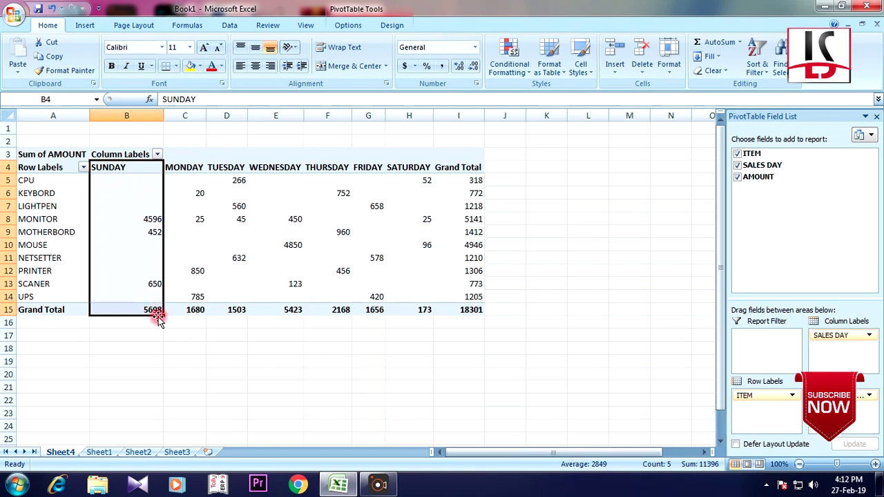
click(184, 154)
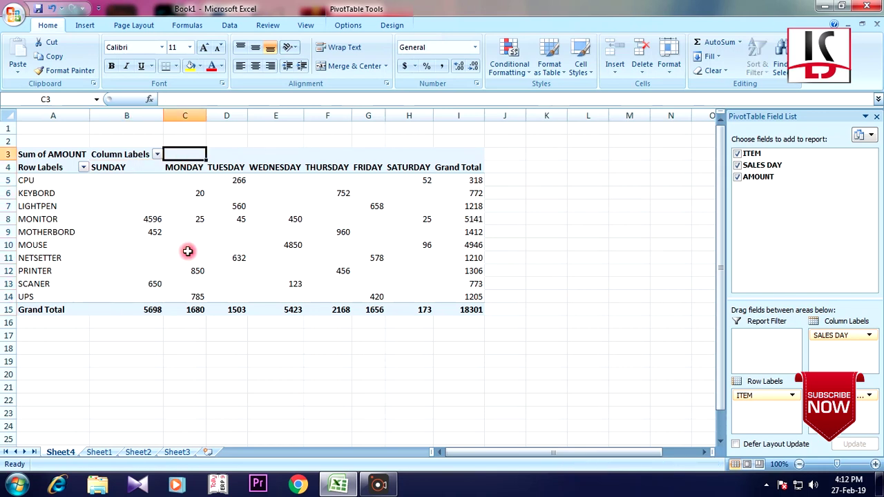
click(197, 310)
click(229, 309)
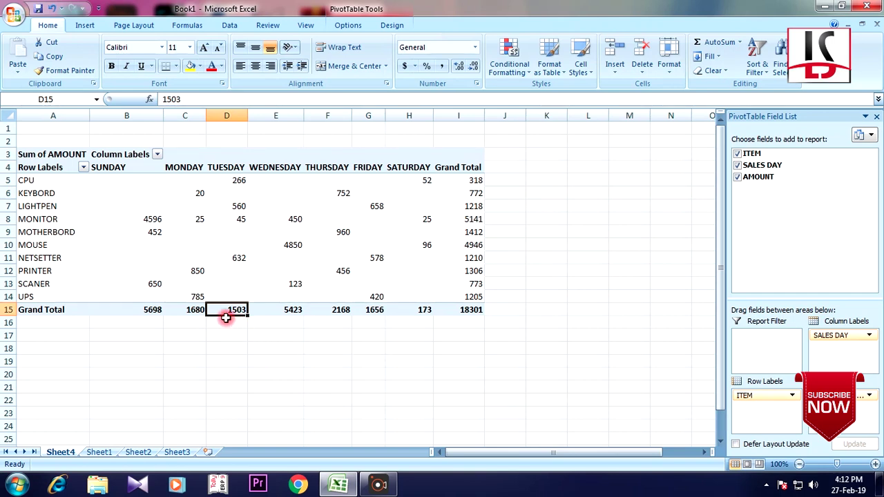
mouse_move(291, 313)
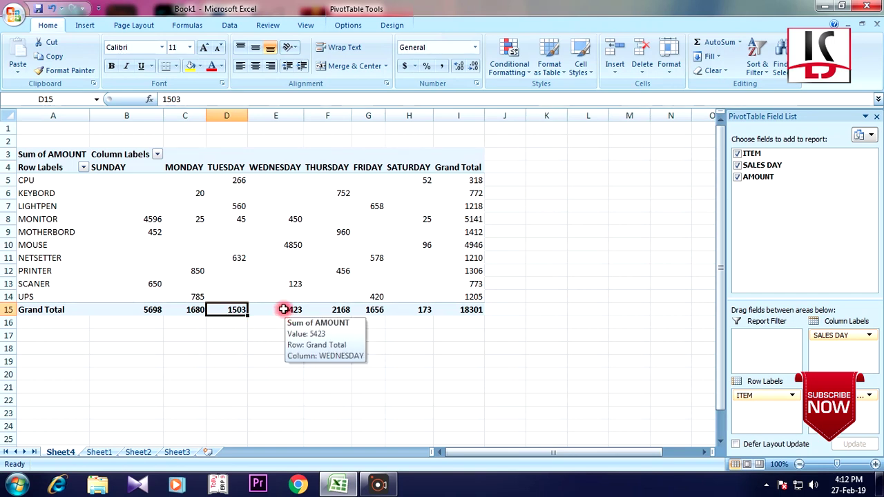
click(290, 313)
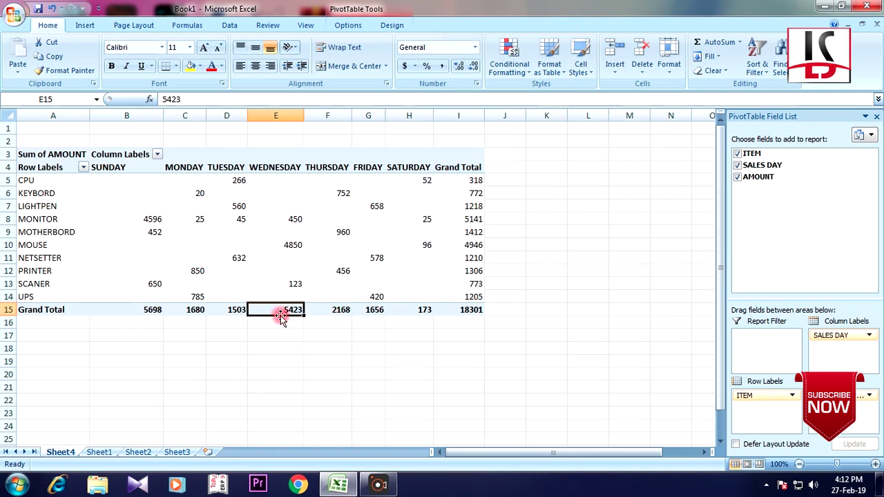
mouse_move(279, 311)
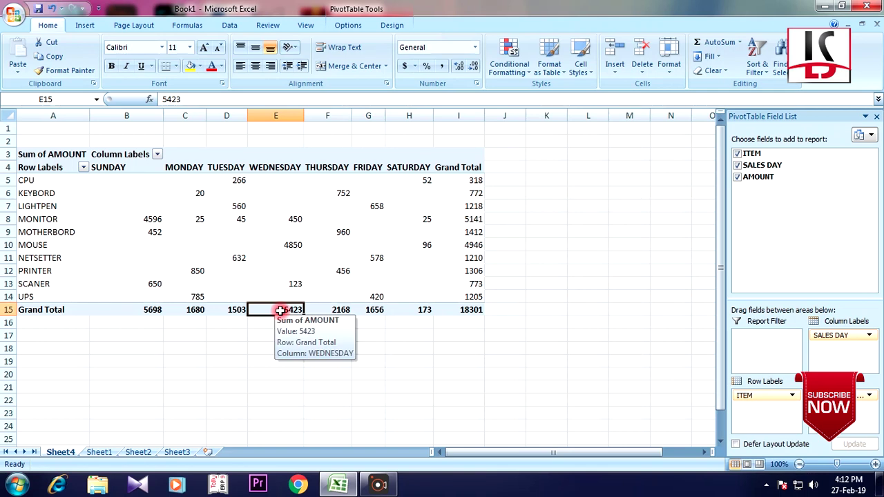
click(334, 310)
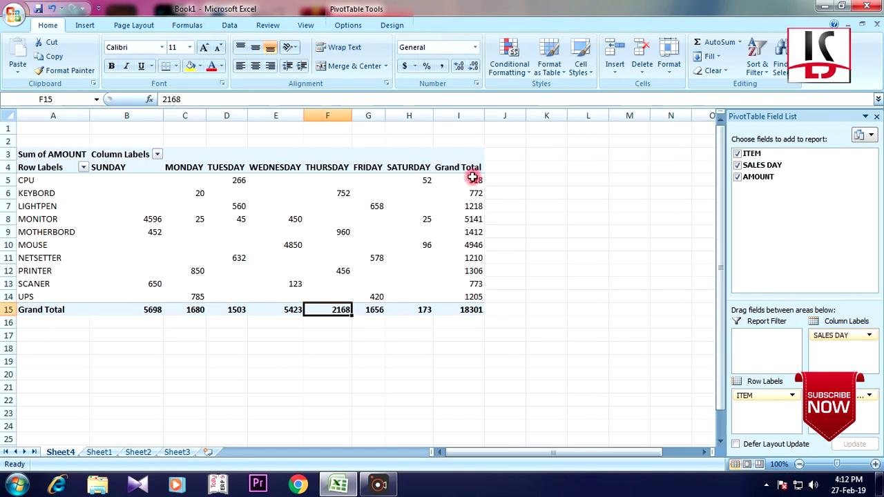
click(465, 151)
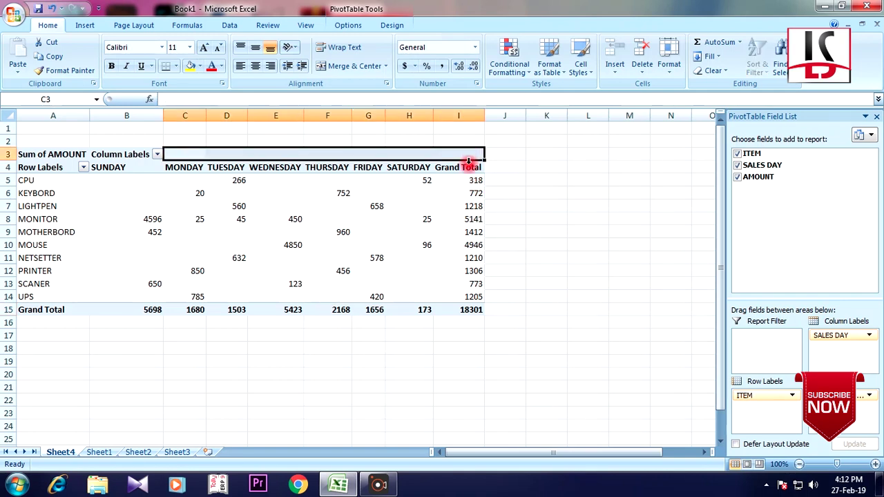
click(467, 163)
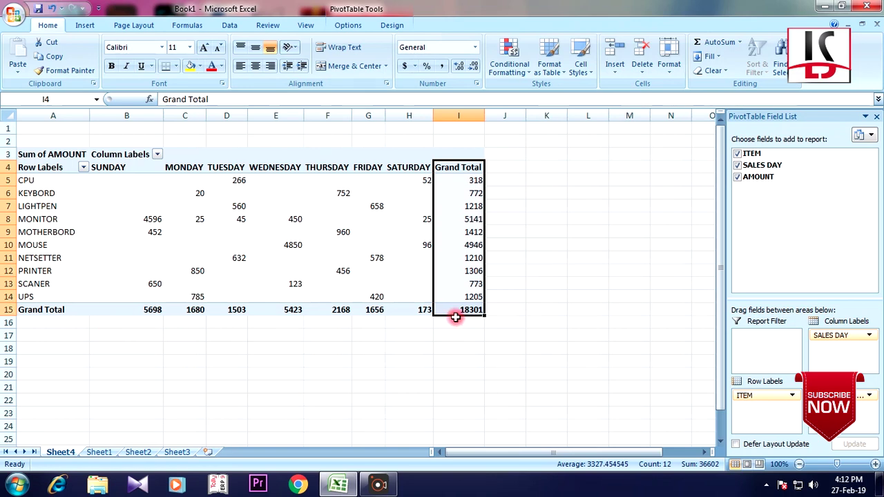
Enter =SUM(B15:H15) in J15 and compare its 18301 with the grand total in I15.
click(495, 311)
text(=)
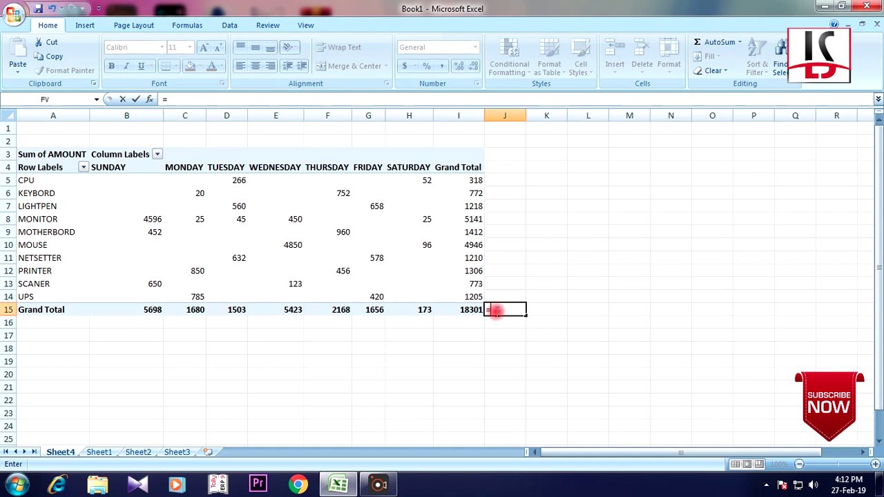
text(SUM)
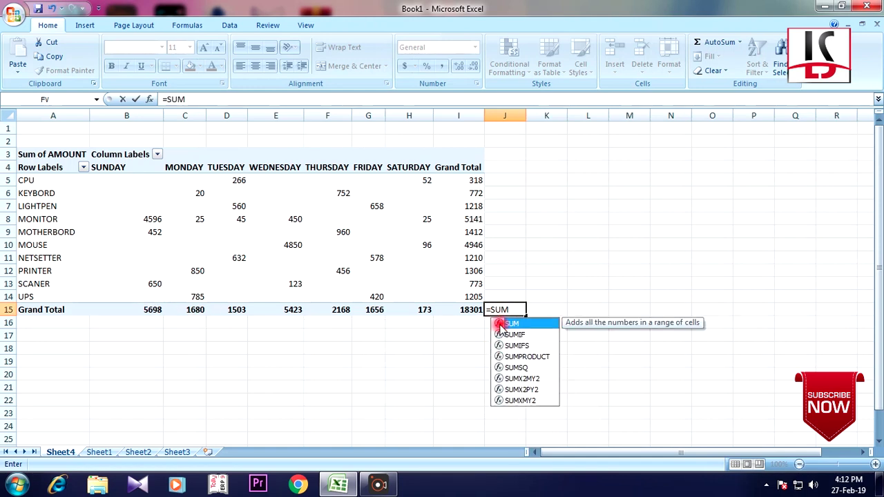
double_click(510, 324)
drag(153, 311, 404, 311)
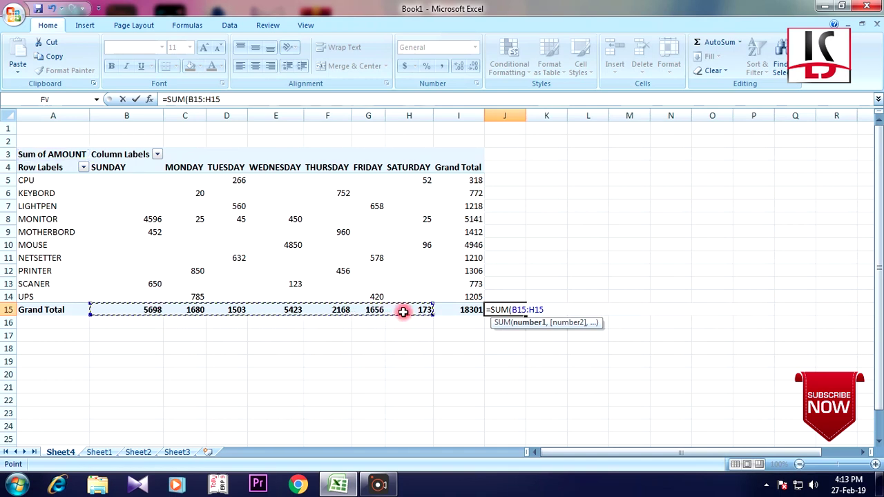
text())
key(Return)
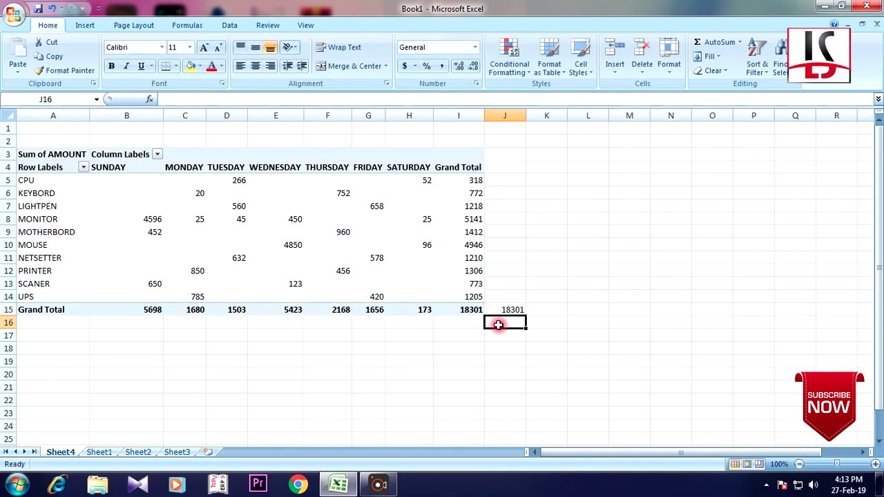
click(507, 310)
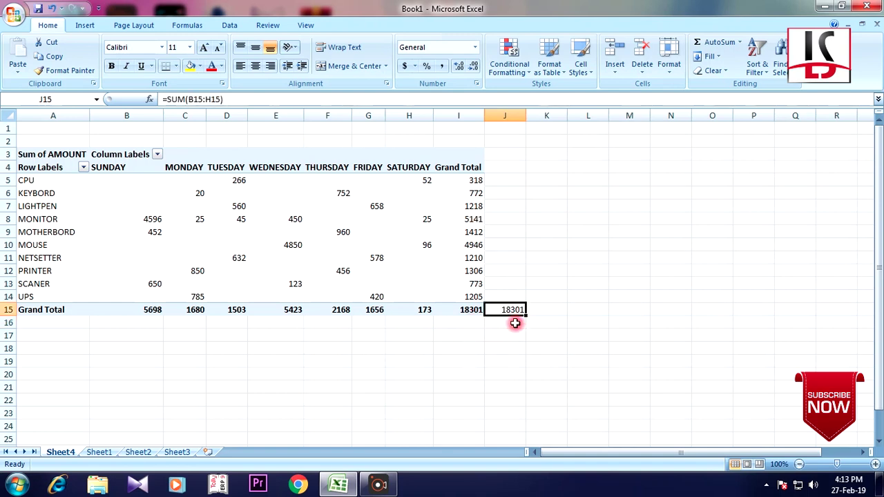
click(475, 311)
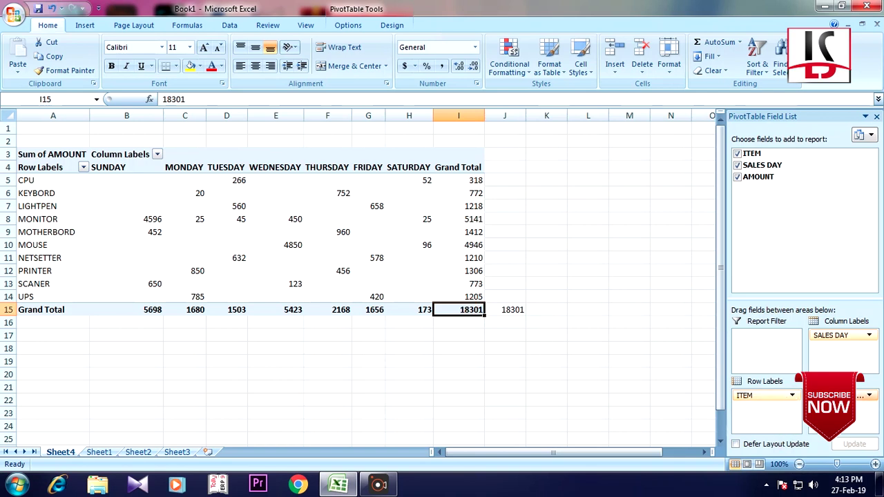
Switch the AMOUNT value field to Count in Value Field Settings, giving a total of 24.
click(873, 398)
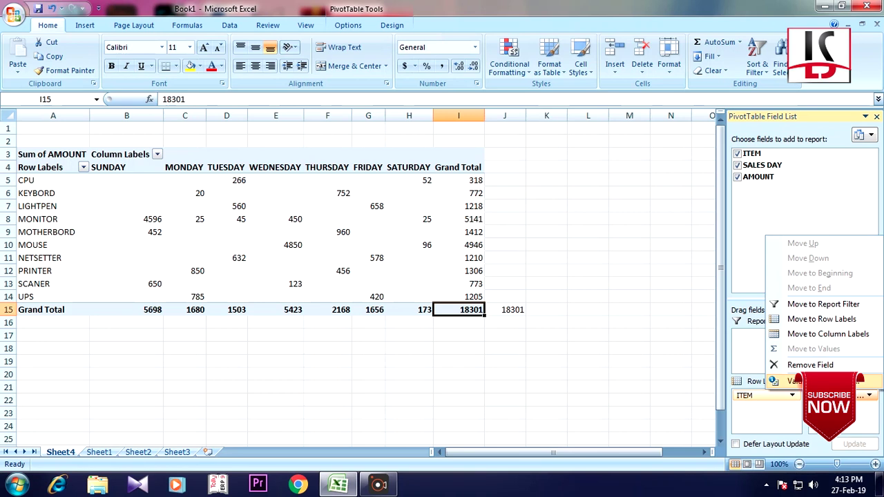
click(794, 382)
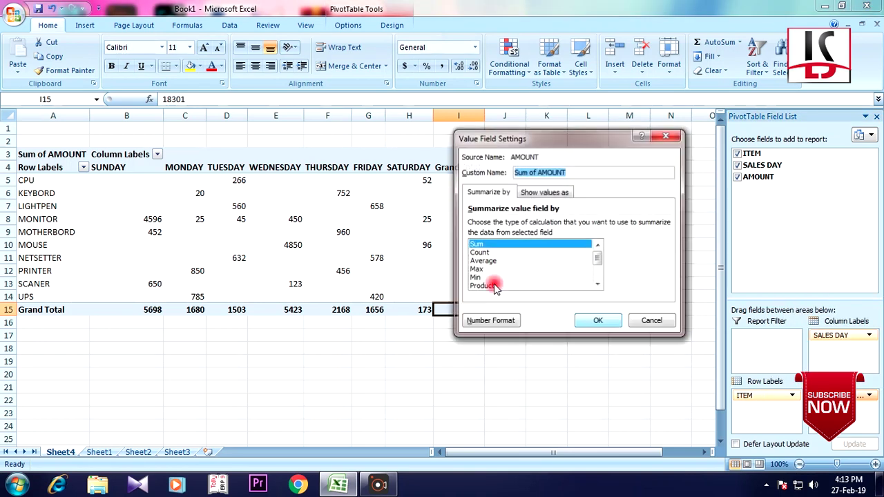
click(479, 253)
click(593, 322)
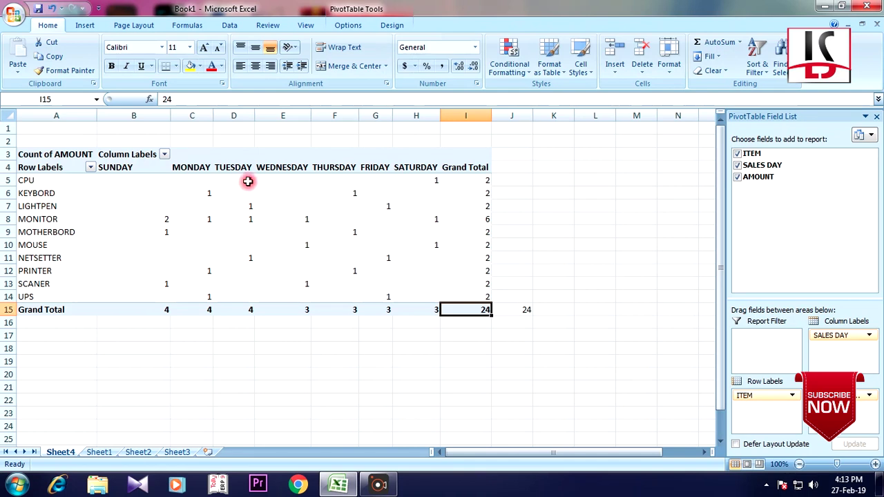
click(11, 180)
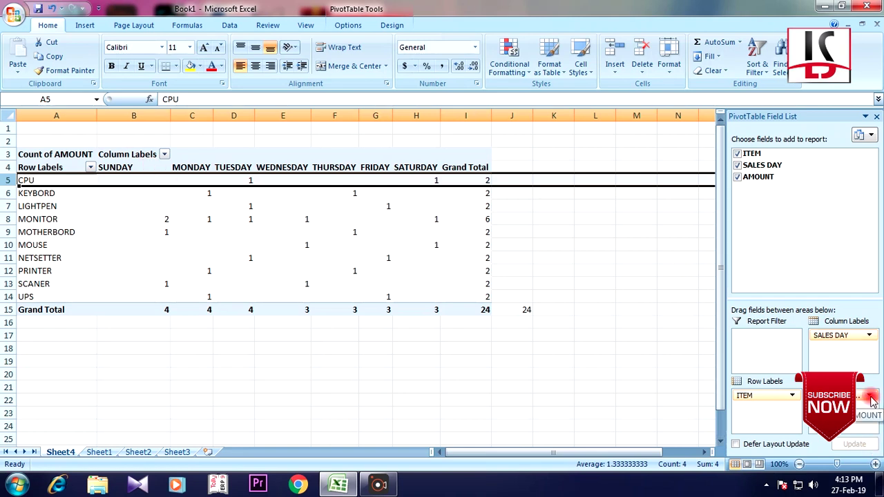
Change the AMOUNT value field from Count back to Sum in Value Field Settings.
click(872, 400)
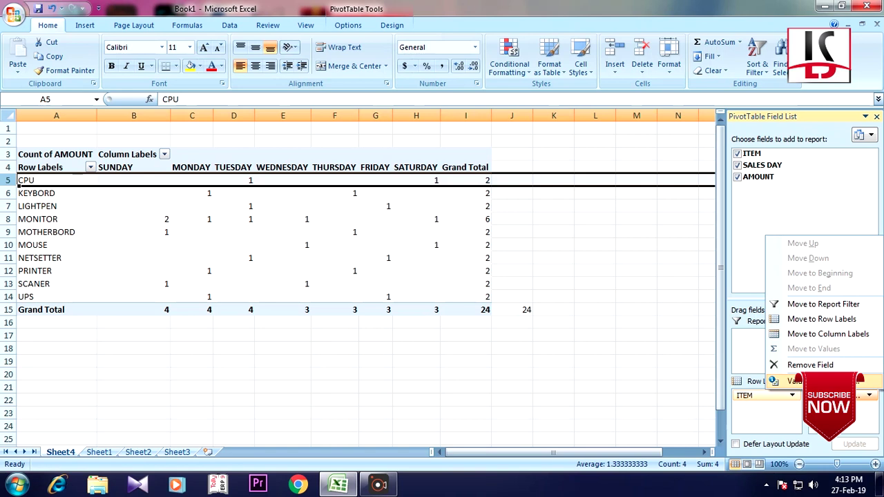
click(869, 396)
click(869, 396)
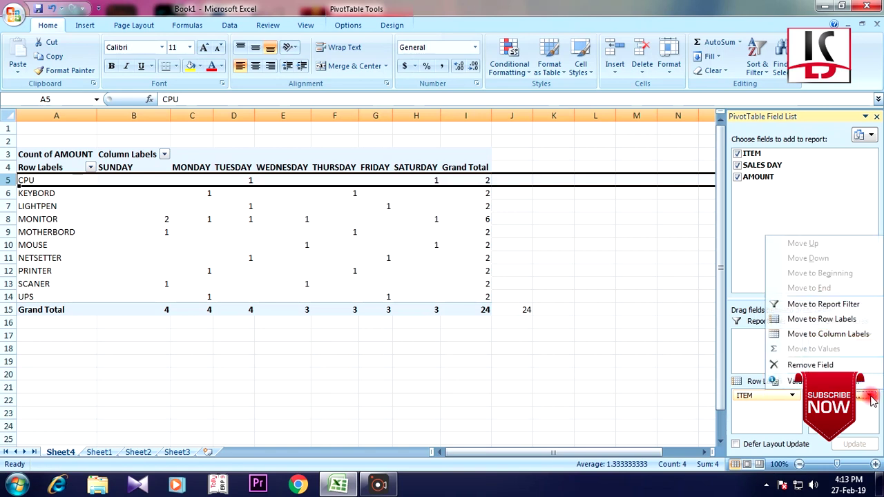
click(805, 381)
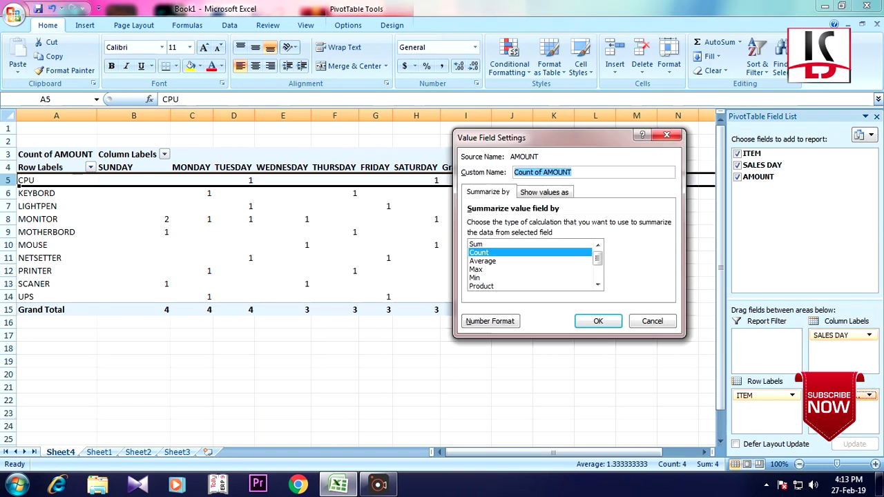
click(476, 245)
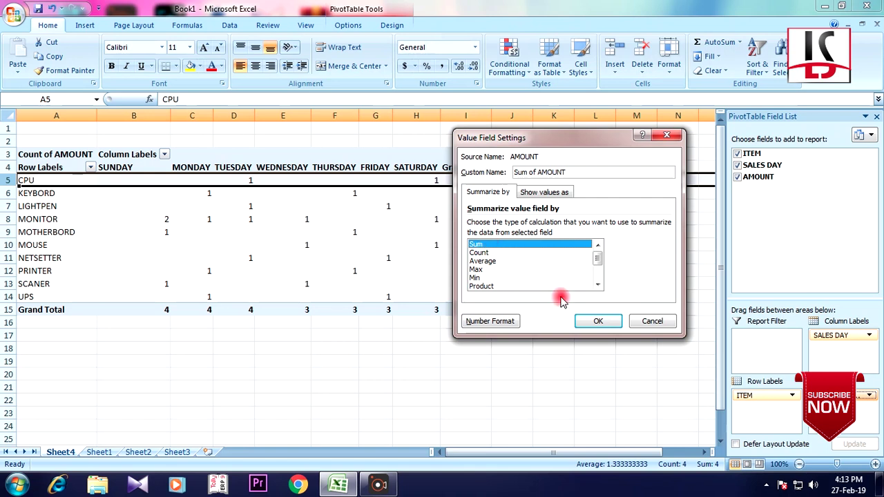
click(598, 321)
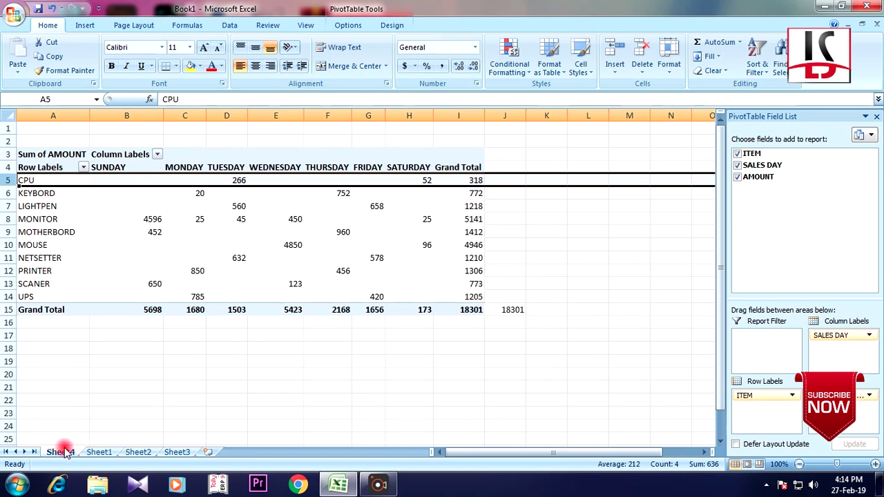
Close Book1 without saving changes, leaving Book2's sales list on screen.
click(91, 452)
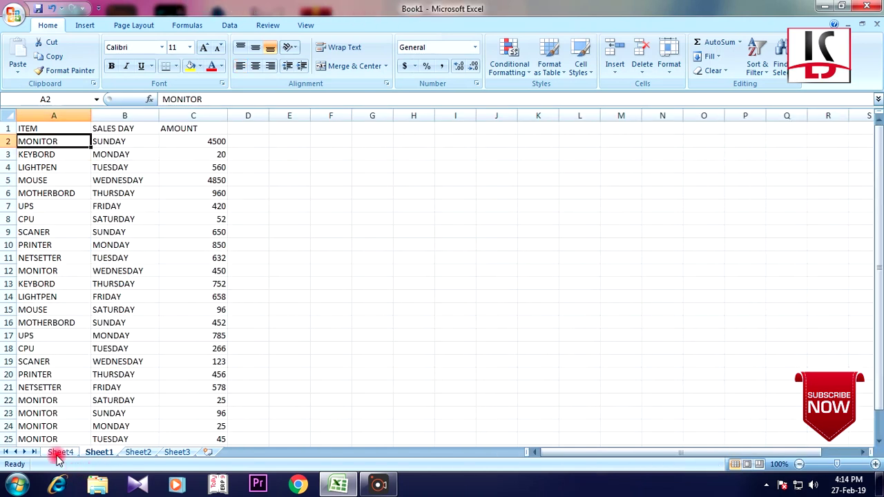
click(75, 452)
click(876, 25)
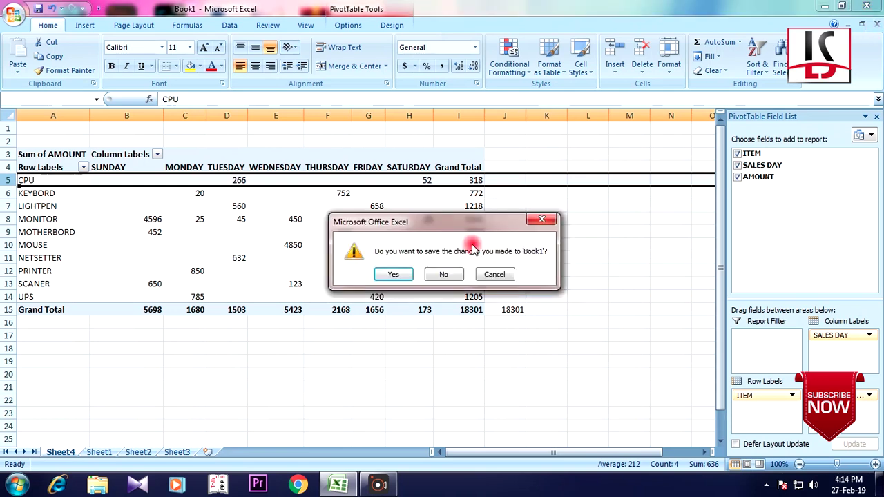
click(458, 274)
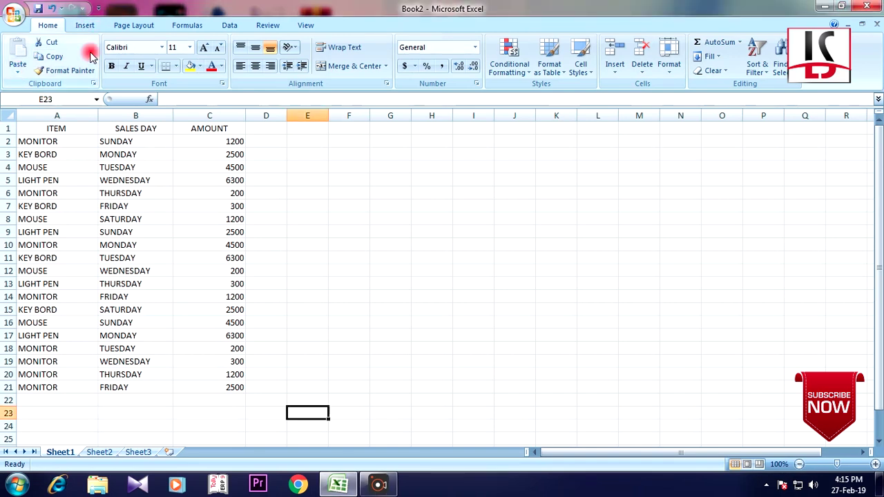
click(85, 25)
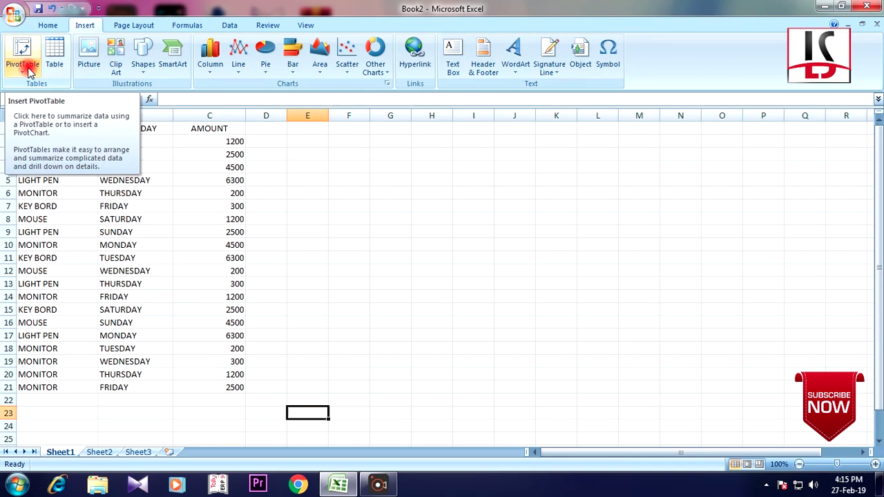
Insert a PivotTable with PivotChart from A1:C21, placed on the existing sheet at E23.
click(29, 72)
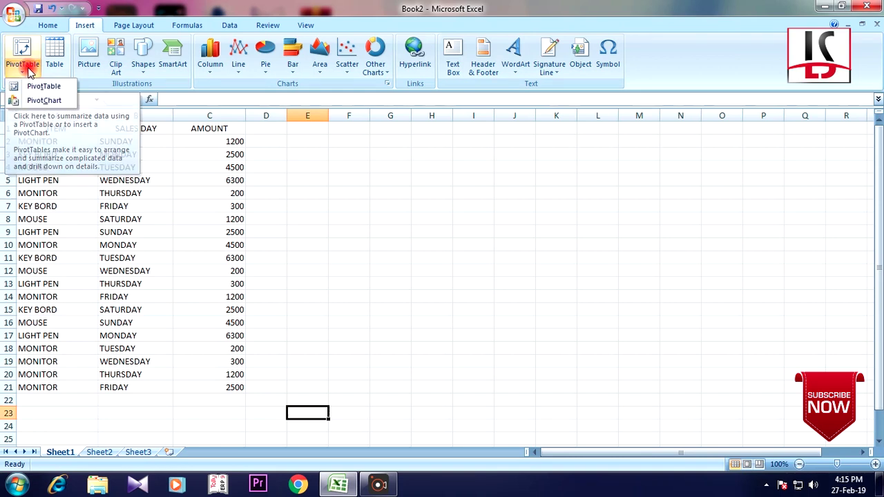
click(43, 101)
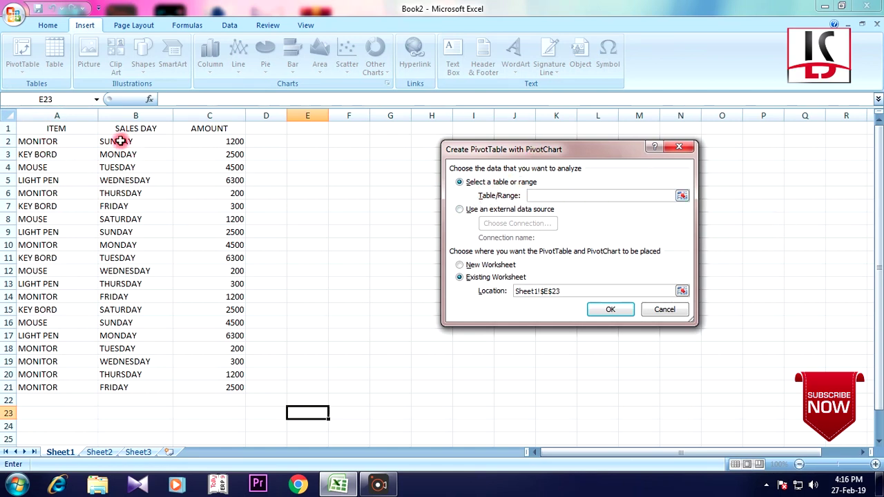
drag(47, 128, 197, 384)
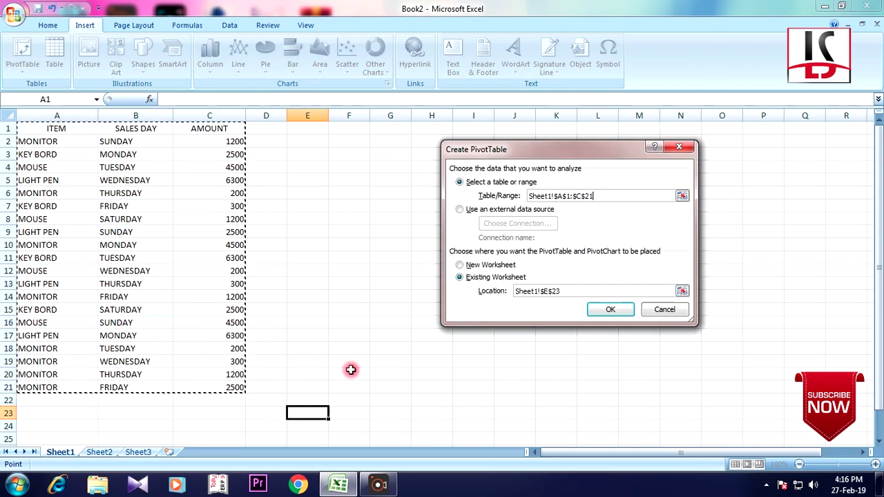
click(460, 265)
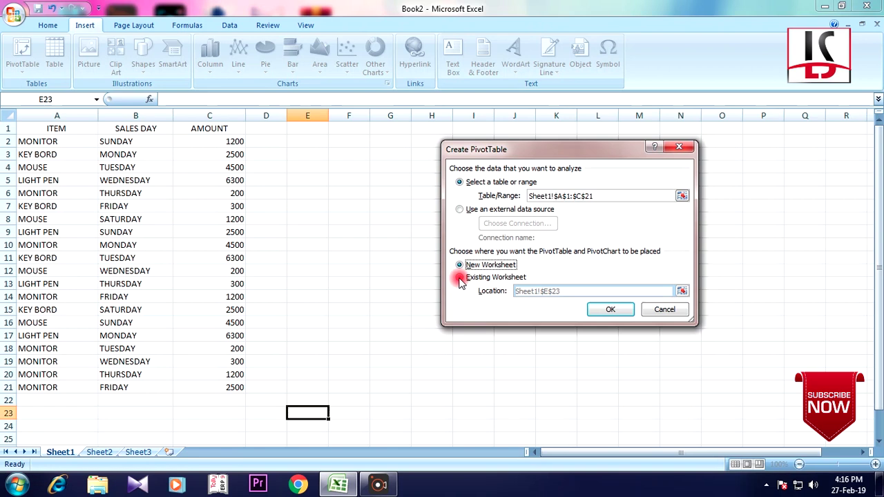
click(460, 278)
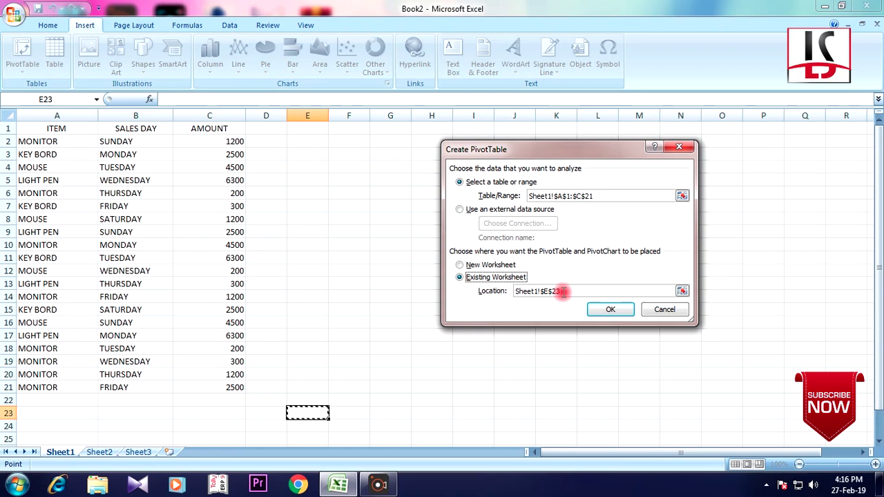
click(610, 310)
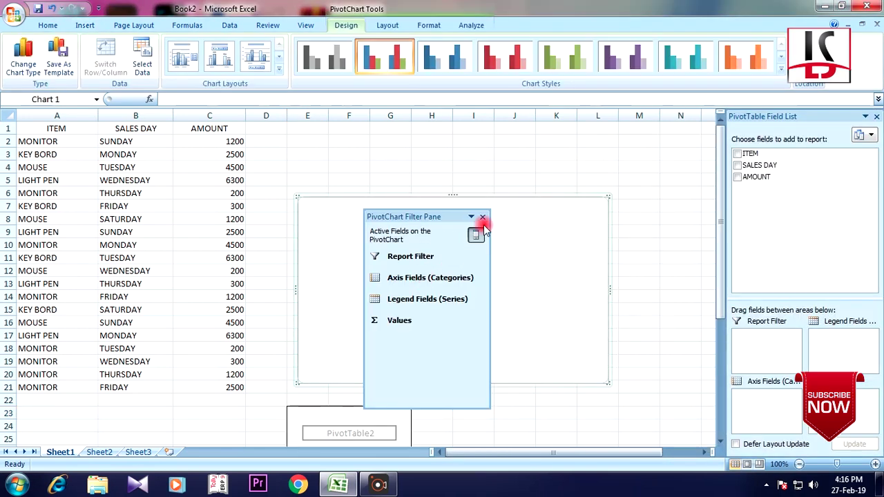
Chart Sum of AMOUNT with ITEM on the axis and SALES DAY as legend series.
click(483, 218)
mouse_move(750, 154)
mouse_down()
mouse_move(791, 428)
mouse_move(759, 414)
mouse_up()
drag(752, 165, 837, 349)
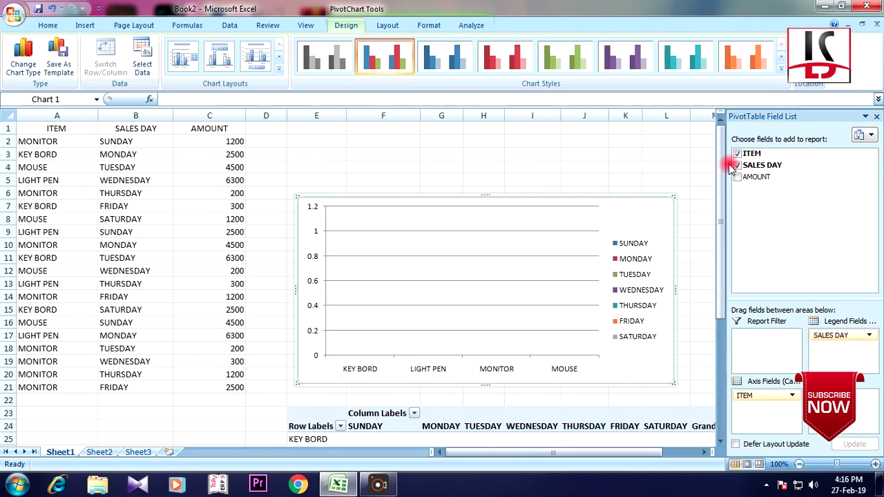
mouse_move(756, 177)
mouse_down()
mouse_move(855, 427)
mouse_move(849, 418)
mouse_up()
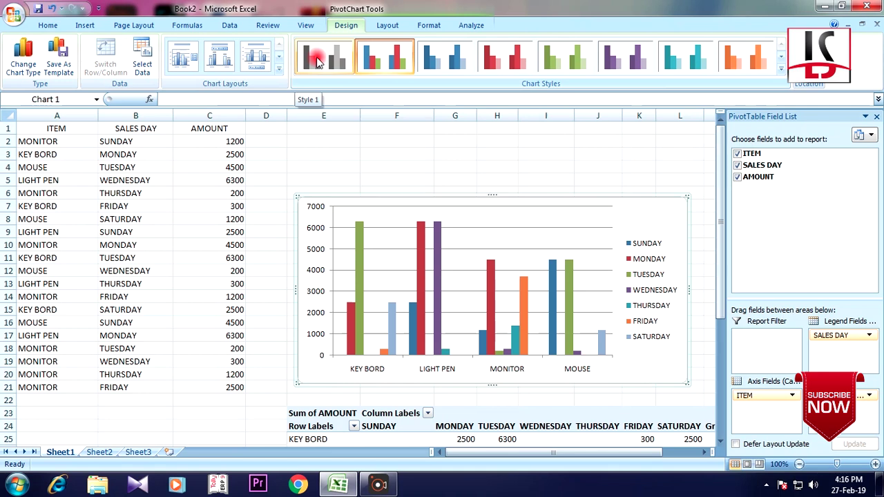
Try the PivotChart colour styles and apply the orange 3D chart style.
click(317, 62)
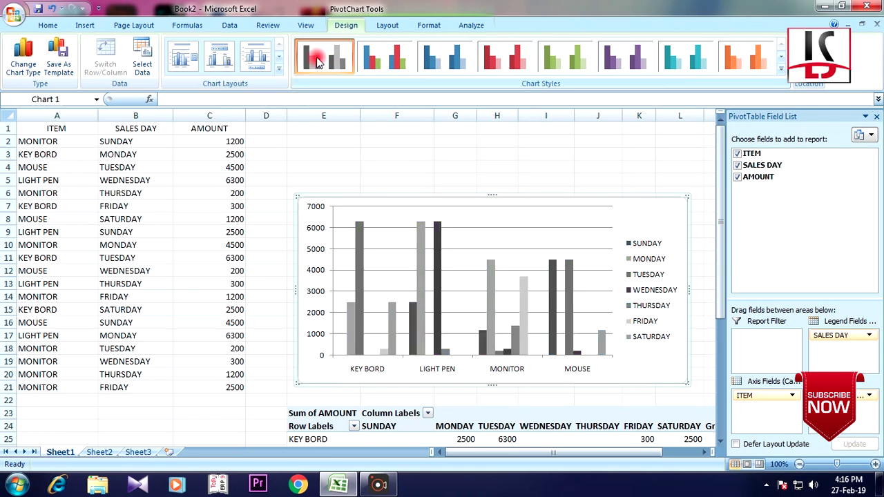
click(388, 55)
click(471, 54)
click(500, 61)
click(563, 59)
click(622, 58)
click(666, 64)
click(739, 61)
click(687, 61)
click(617, 66)
click(563, 58)
click(503, 59)
click(385, 58)
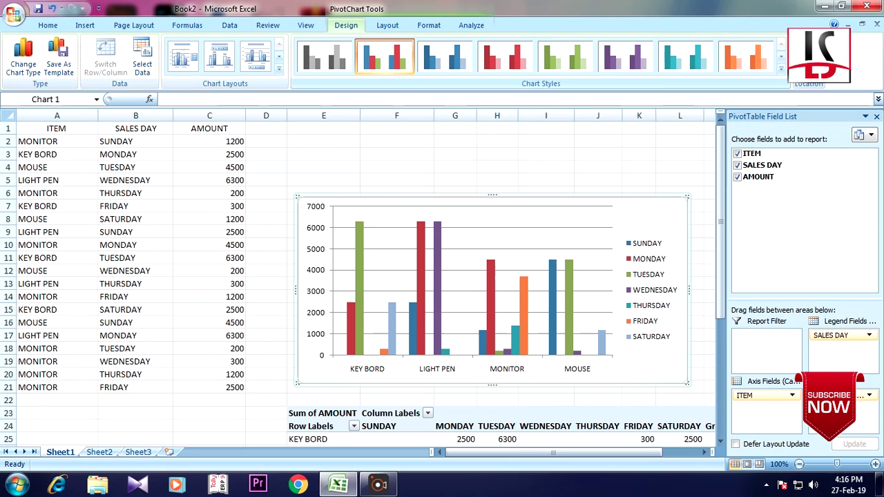
click(781, 69)
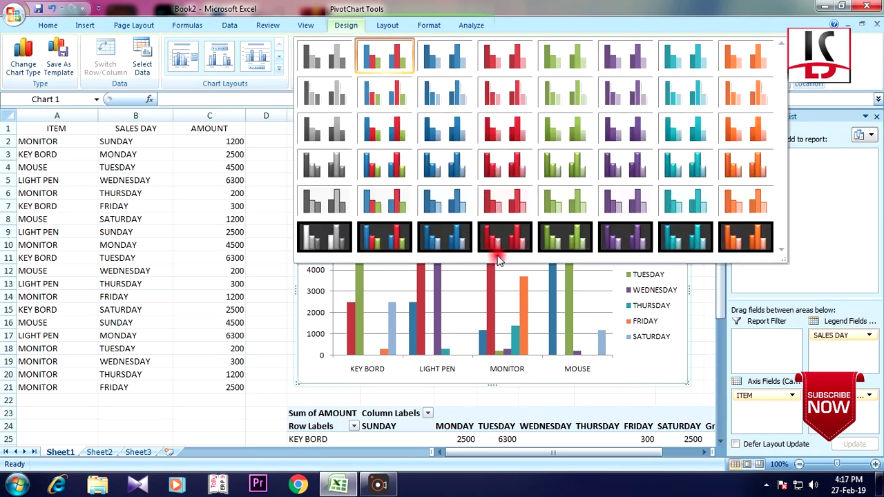
click(743, 168)
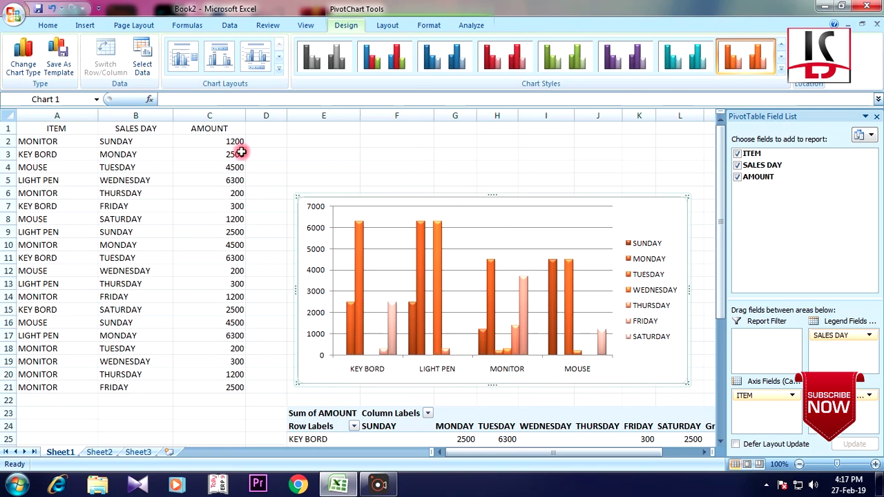
Change the PivotChart to a 2-D pie chart.
click(85, 25)
click(266, 58)
click(272, 107)
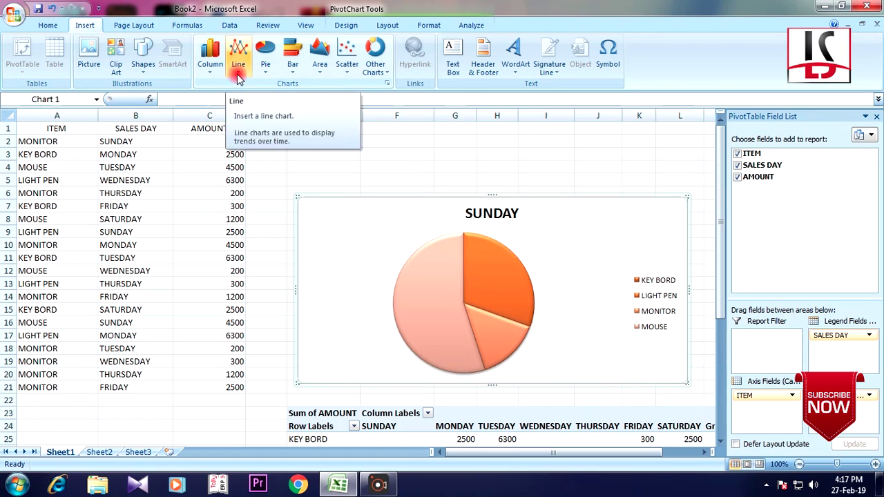
Change the PivotChart to a 2-D stacked column chart, stacking each item's daily amounts.
click(211, 59)
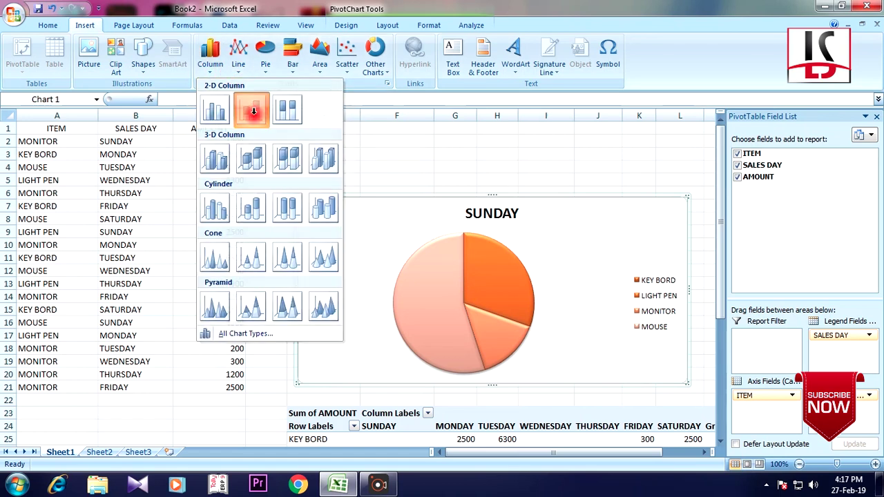
click(253, 104)
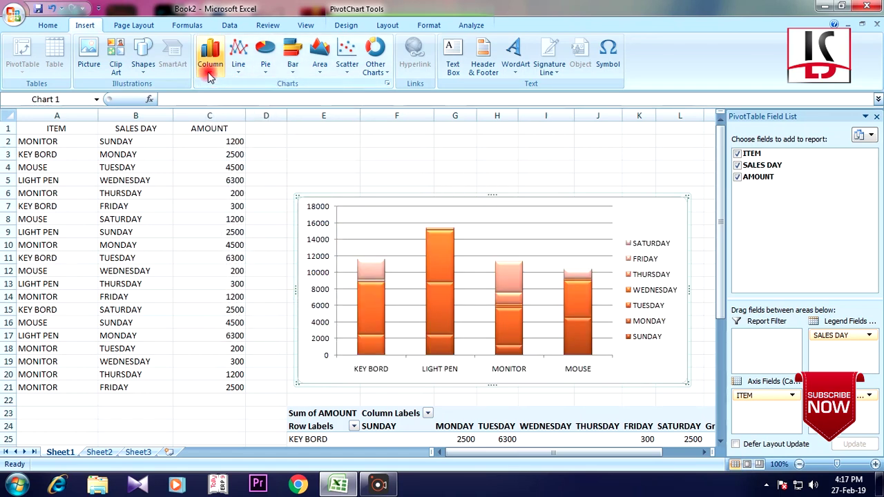
click(210, 59)
click(249, 114)
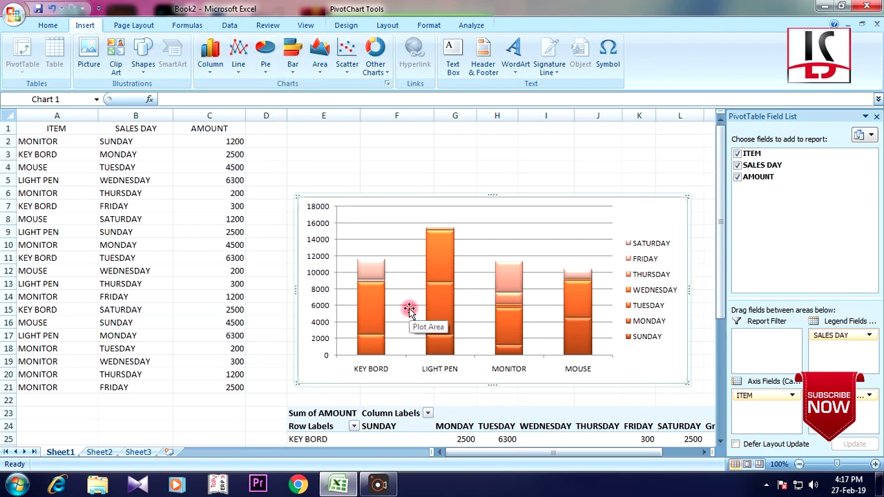
Add data labels to three day series in the stacked columns, then select the SUNDAY series.
click(439, 261)
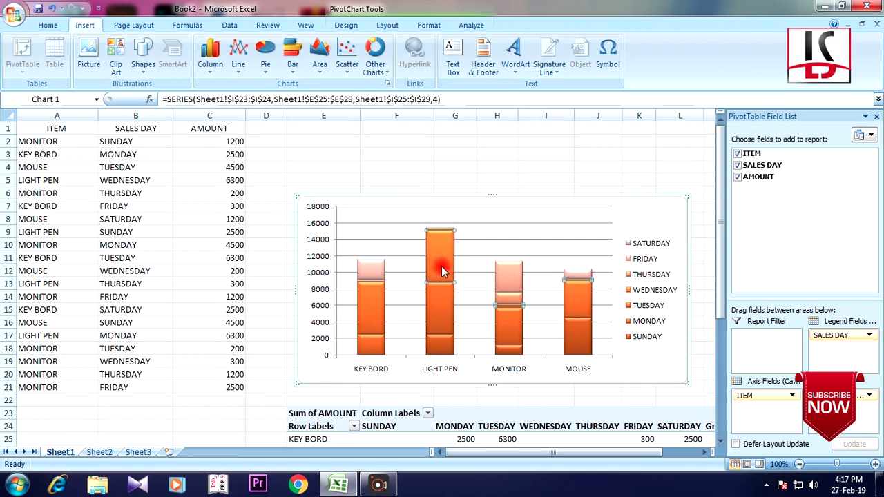
right_click(441, 266)
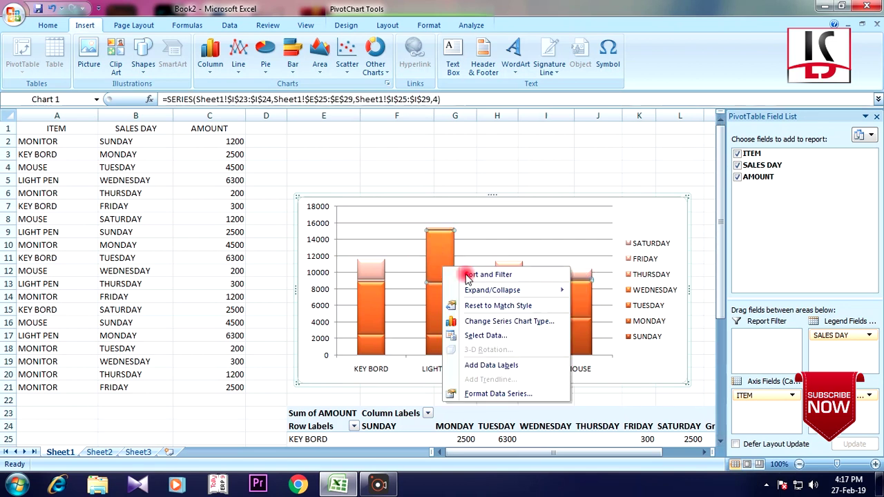
click(492, 368)
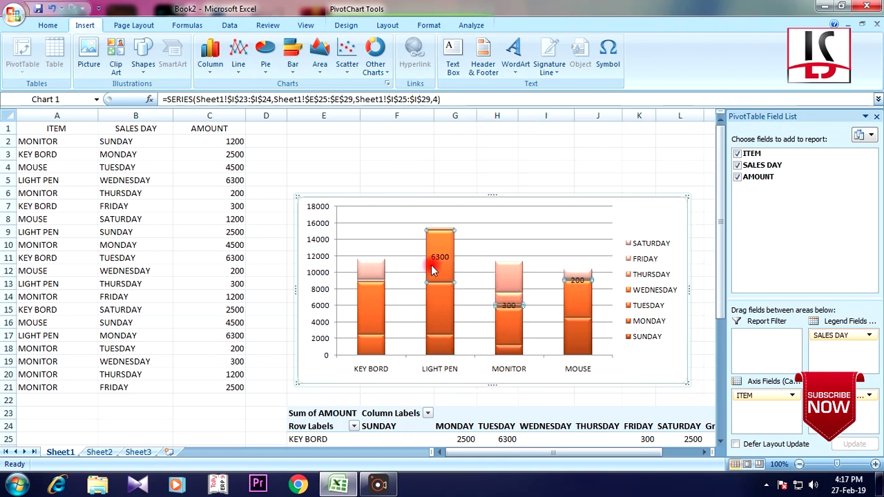
right_click(437, 313)
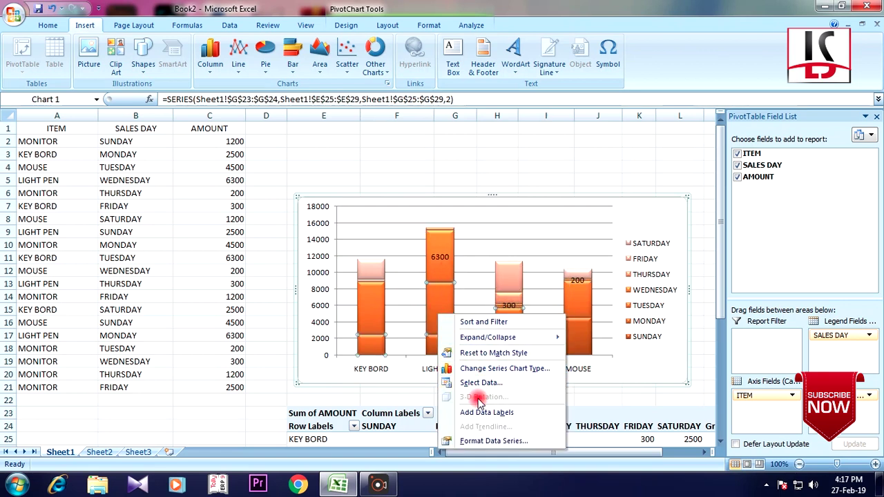
click(481, 413)
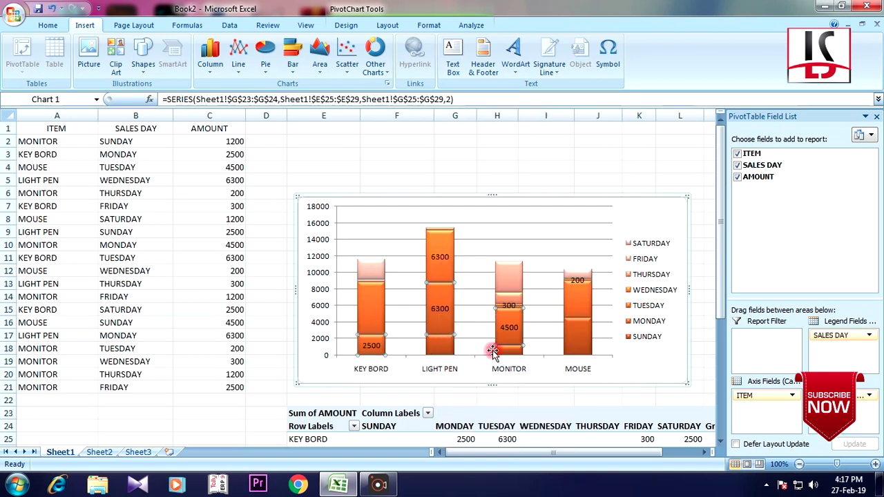
right_click(376, 310)
click(410, 400)
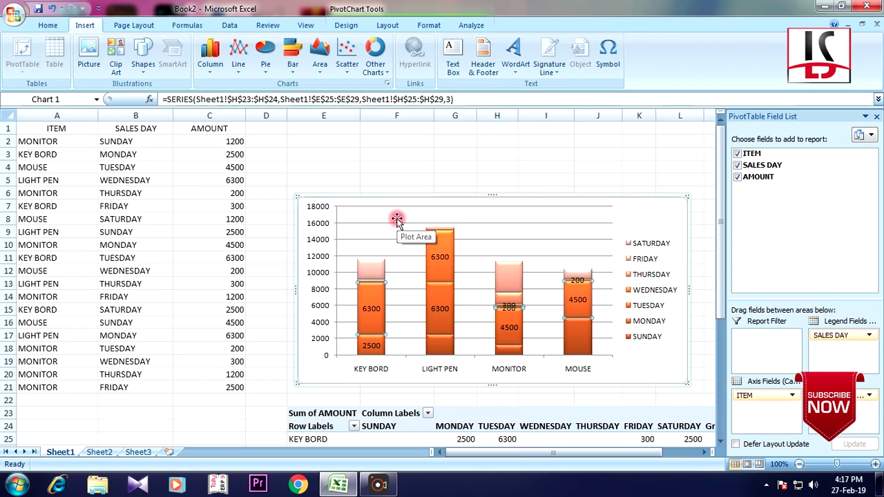
click(573, 339)
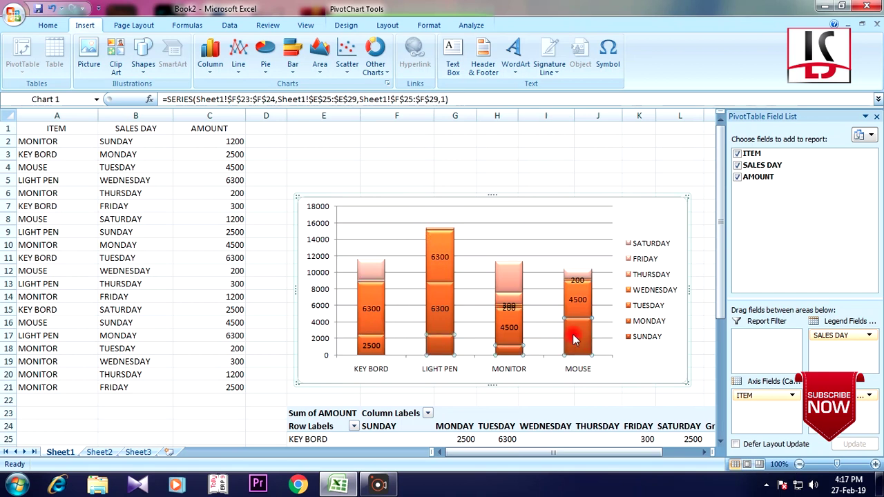
right_click(574, 338)
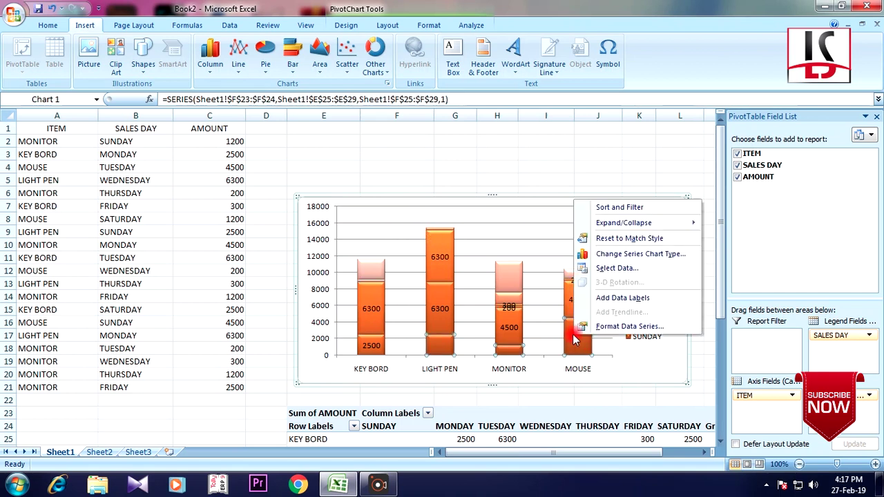